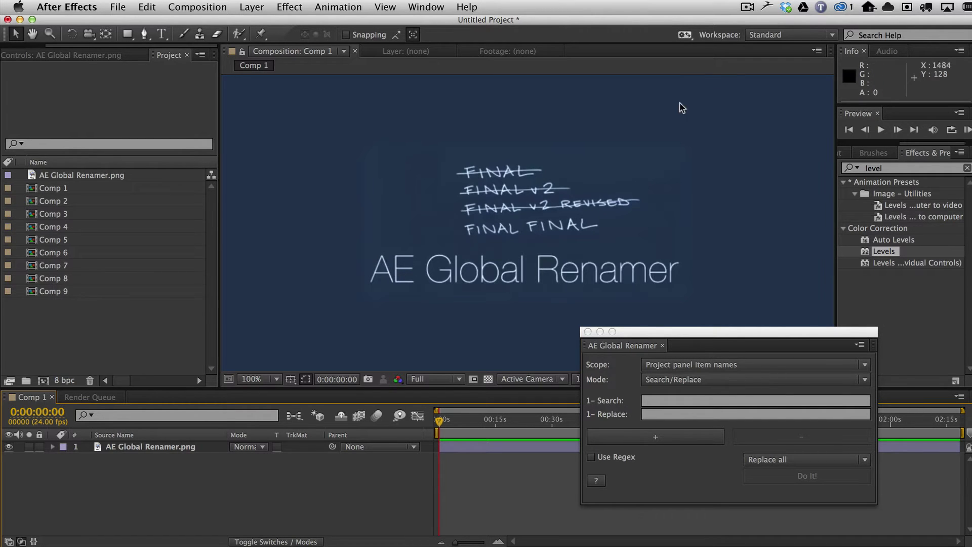
- Duplicate the AE Global Renamer.png layer into eight copies and enlarge the timeline panel
left_click(158, 448)
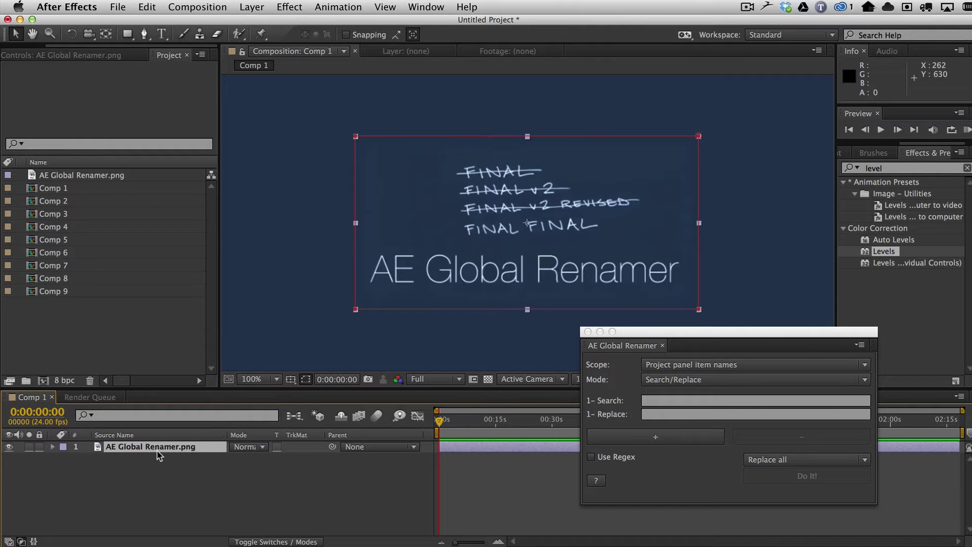
key("super+d")
key("super+d")
key("super+d")
key("super+d")
key("super+d")
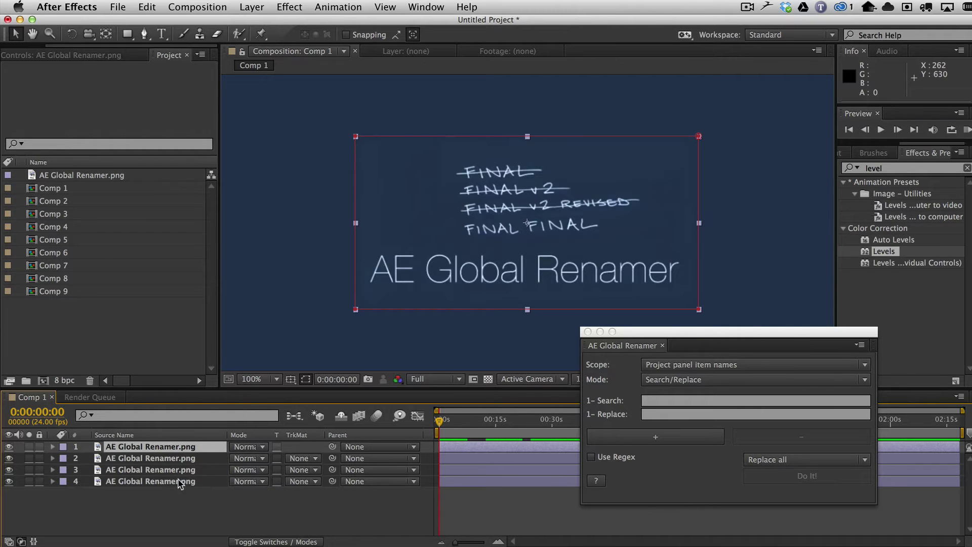
key("super+d")
key("super+d")
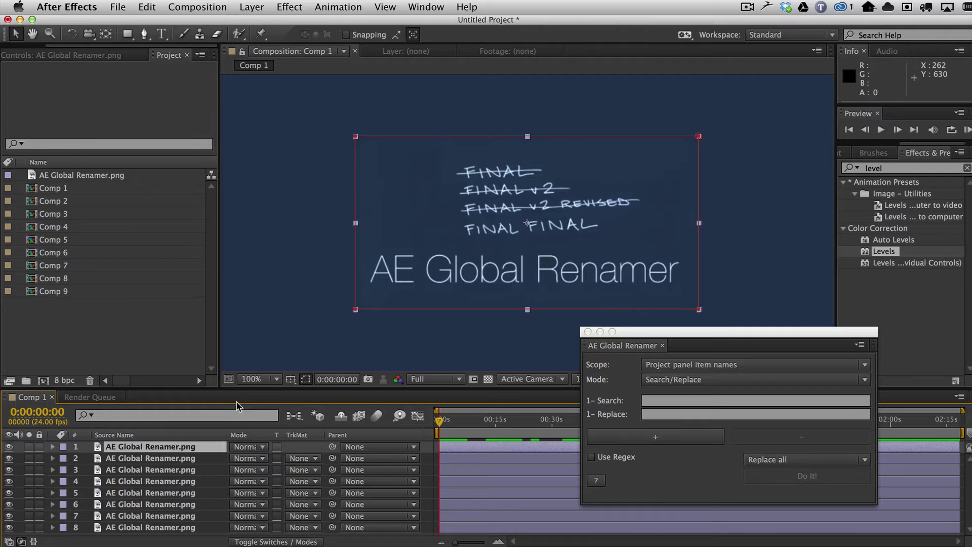
left_click_drag(226, 395, 226, 348)
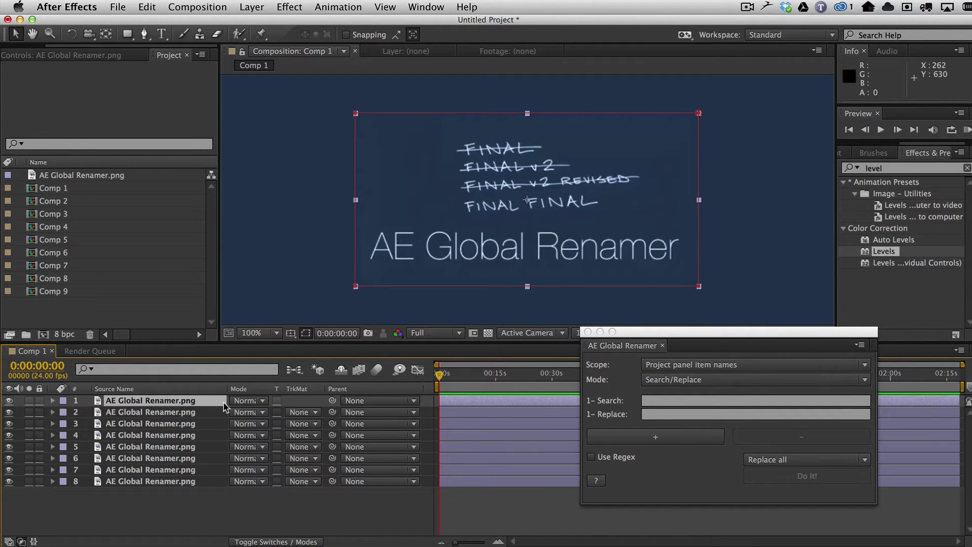
- Set the renamer scope to 'Selected layer names in active comp' and search for .png
left_click(673, 366)
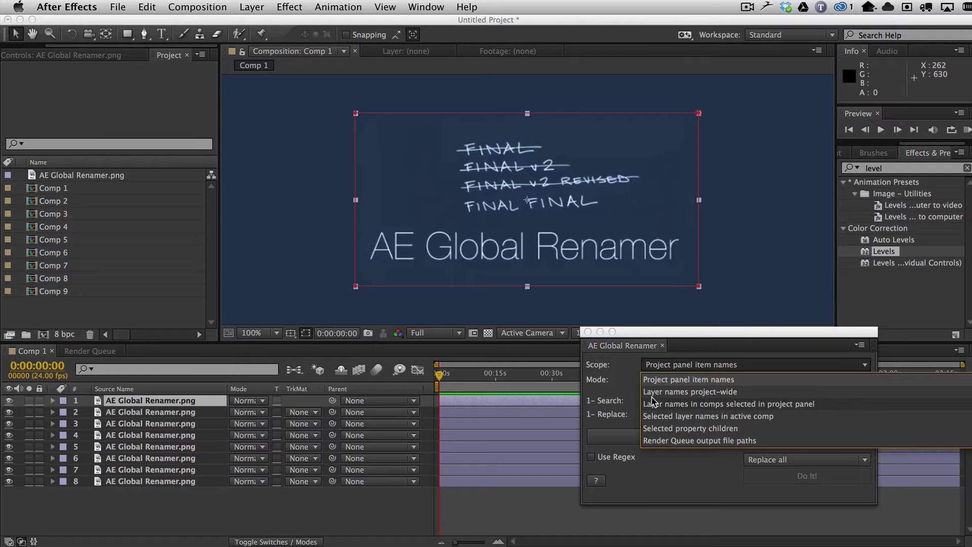
left_click(693, 416)
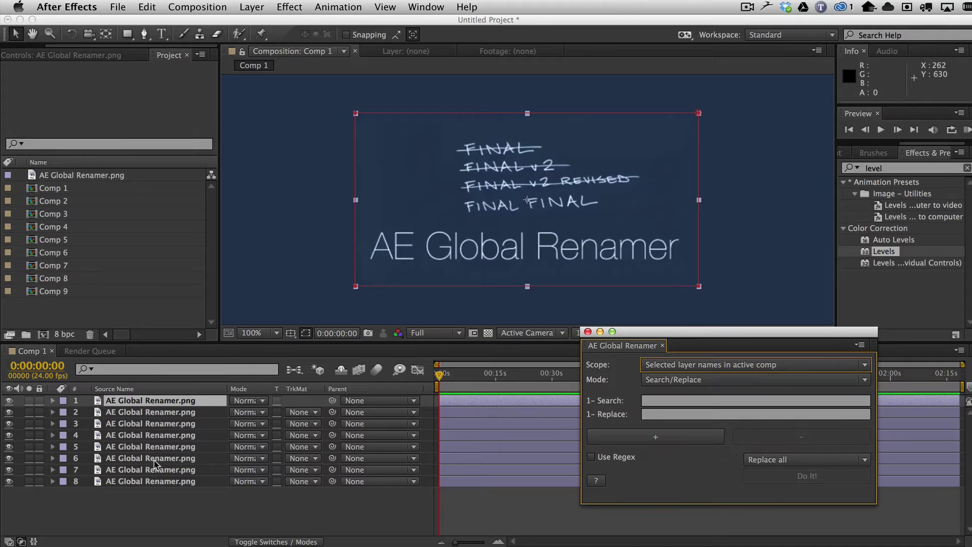
left_click(661, 401)
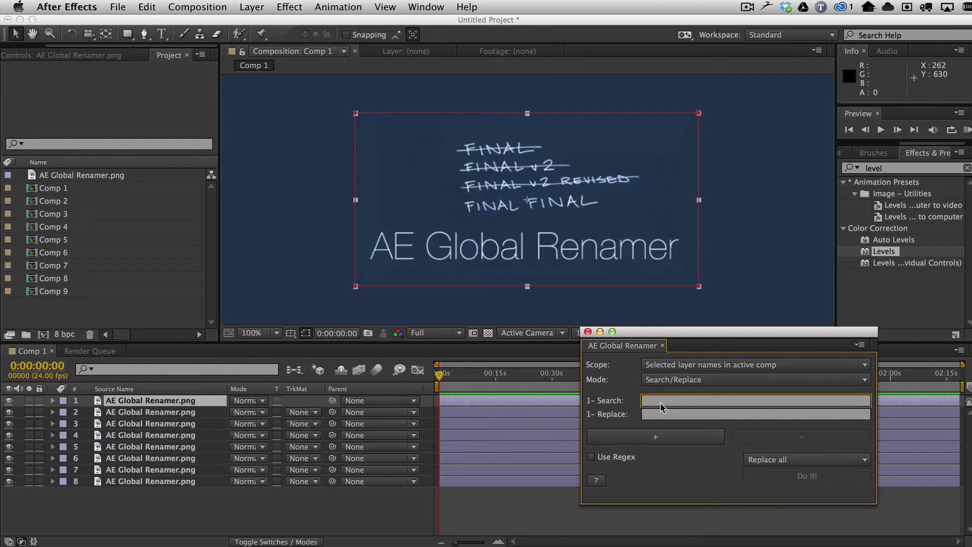
type(".png")
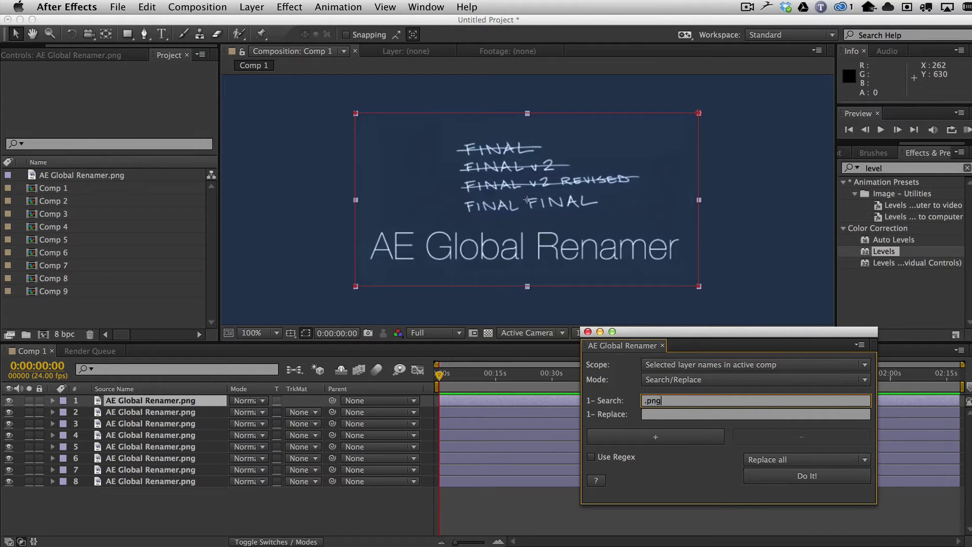
left_click(692, 415)
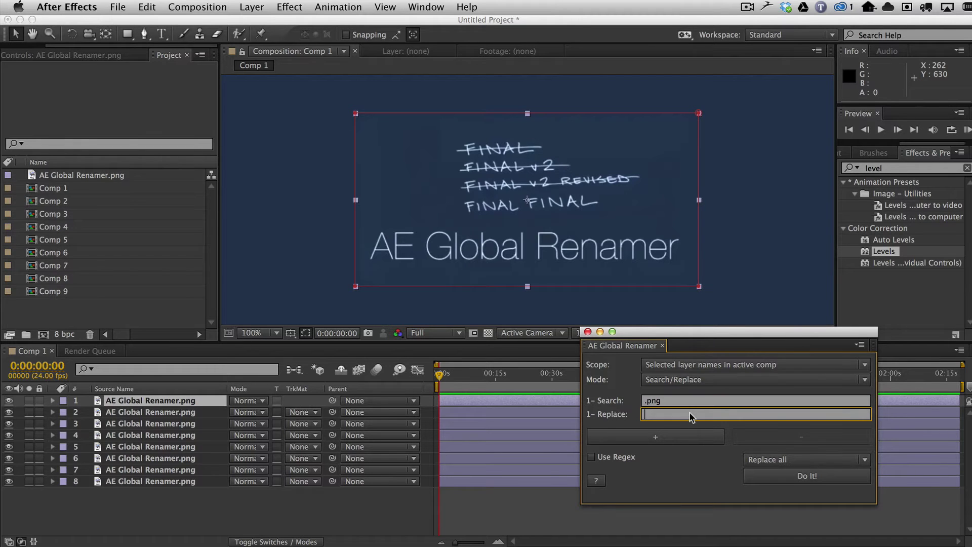
- View the padded-number keyword syntax in the renamer's help notes, then close them
left_click(596, 482)
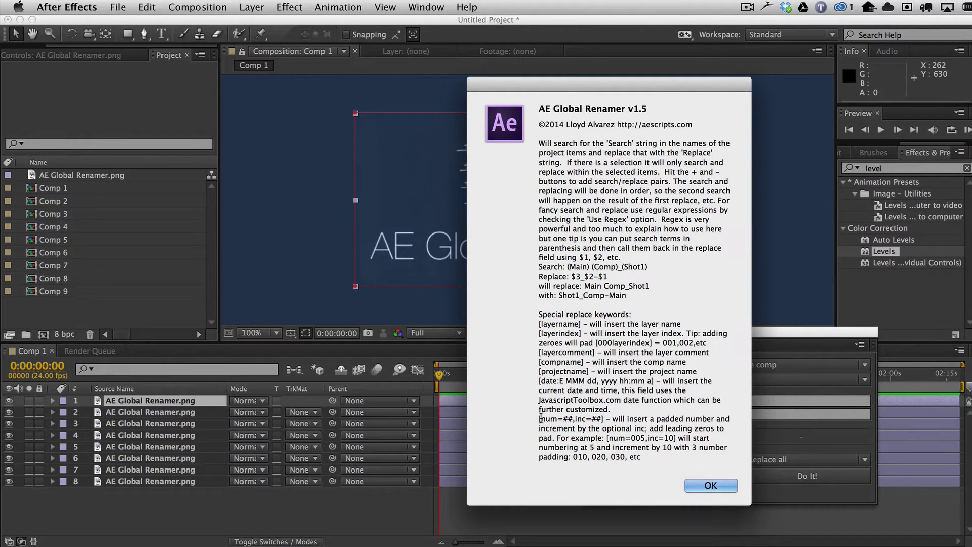
left_click_drag(540, 419, 613, 415)
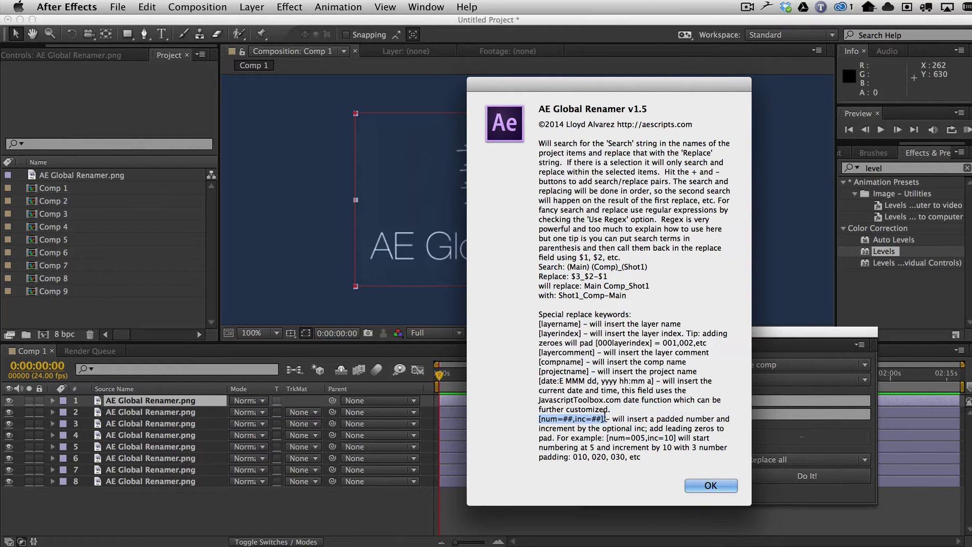
left_click_drag(539, 419, 604, 419)
left_click(711, 486)
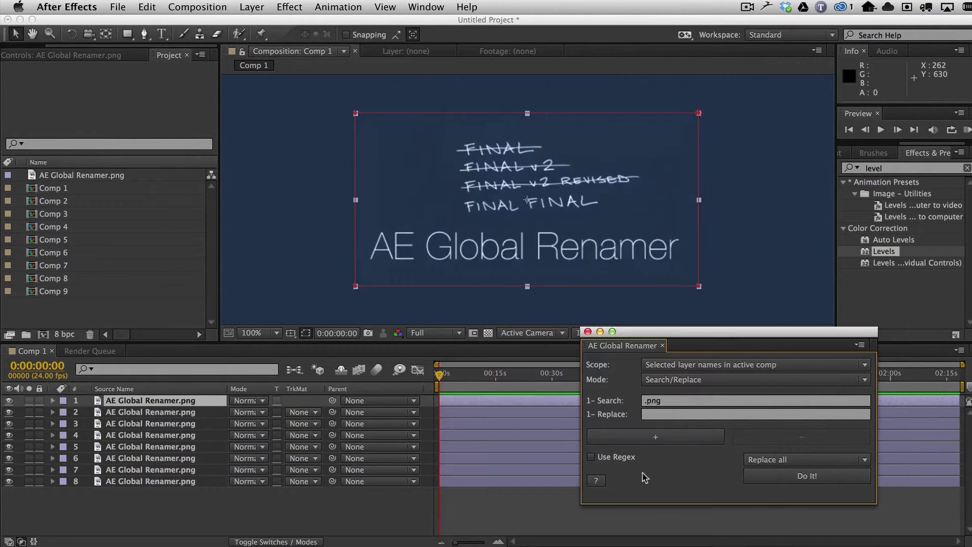
- Enter [num=10] as the replacement text
left_click(688, 414)
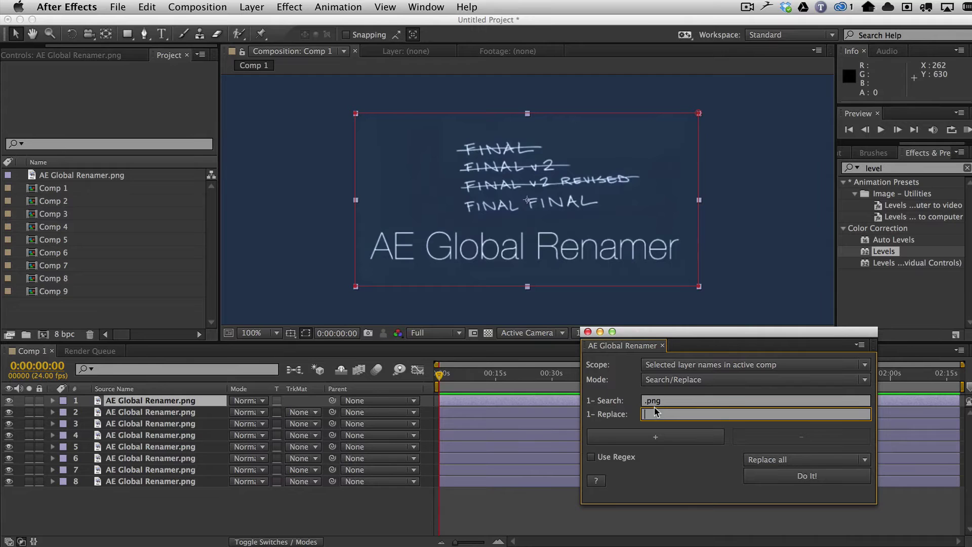
type("[num=")
type("10]")
- Select all eight layers in the timeline and run the rename on them
left_click(174, 486)
key("super+a")
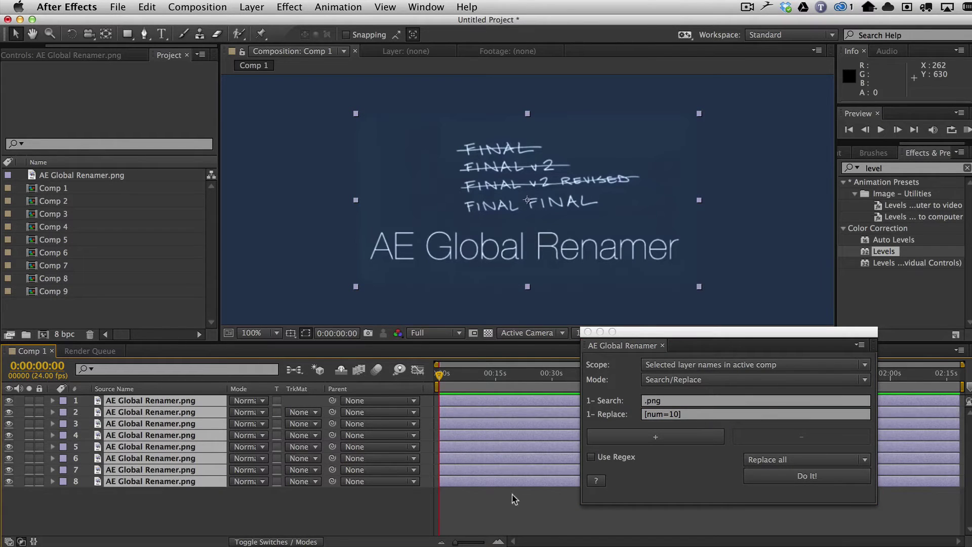
left_click(830, 480)
left_click(829, 480)
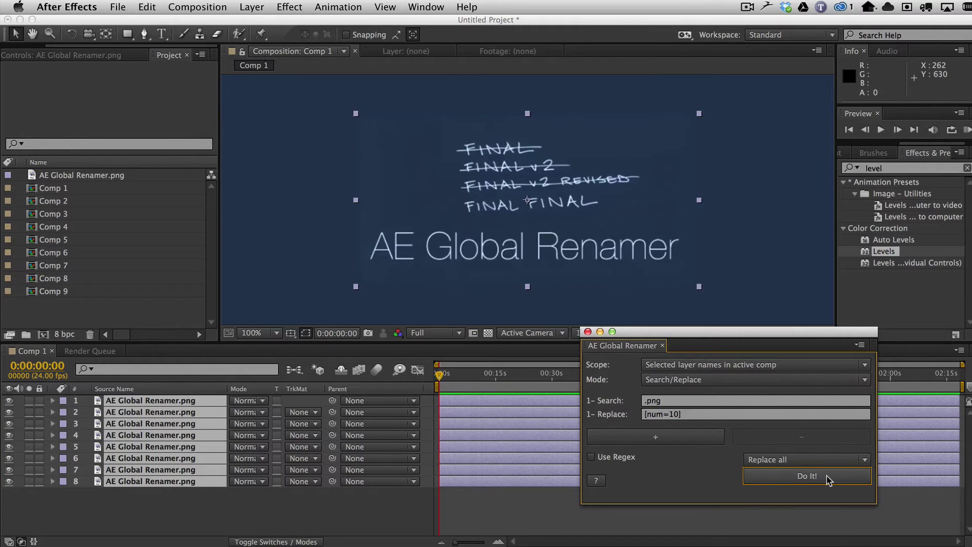
left_click(23, 354)
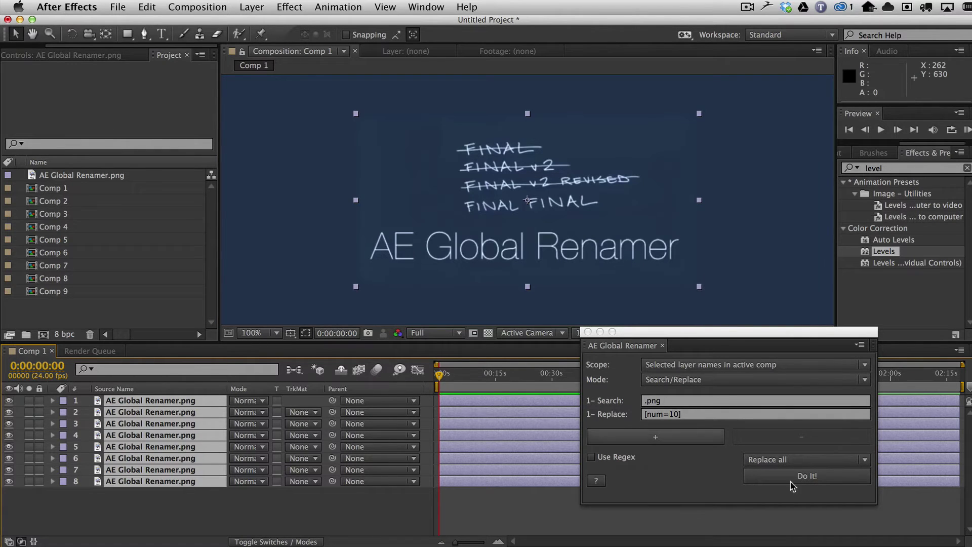
left_click(810, 478)
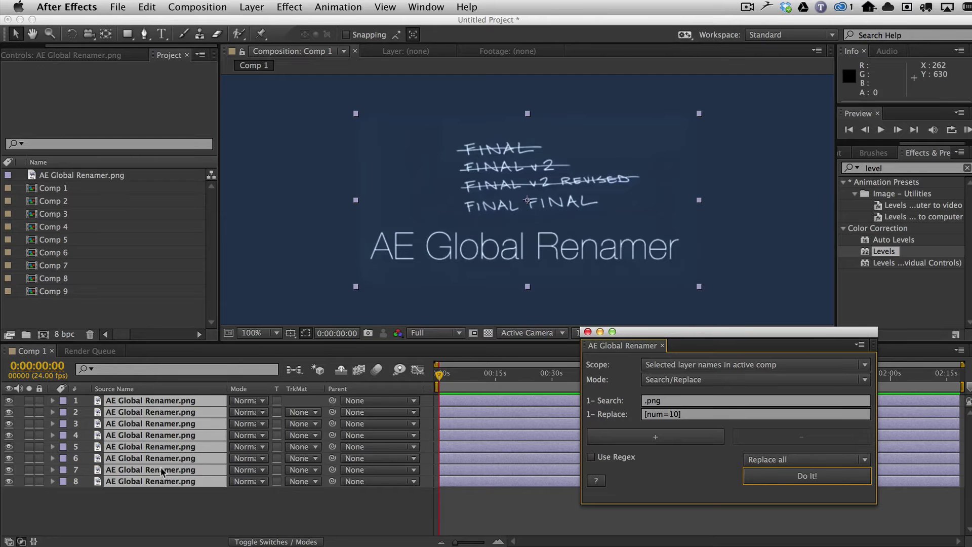
- Show Layer Name in the timeline, then undo, reapply and undo the numbered rename
left_click(111, 393)
left_click(112, 392)
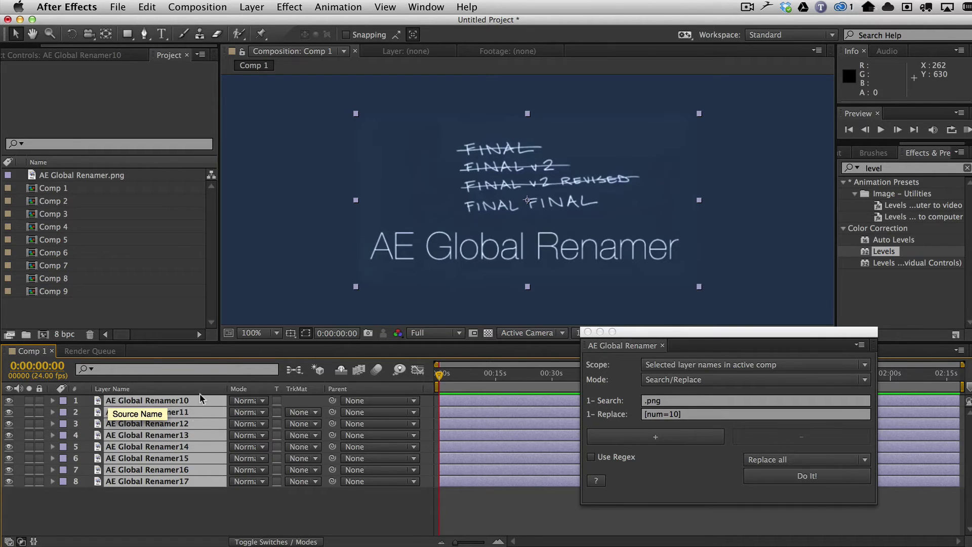
left_click(147, 6)
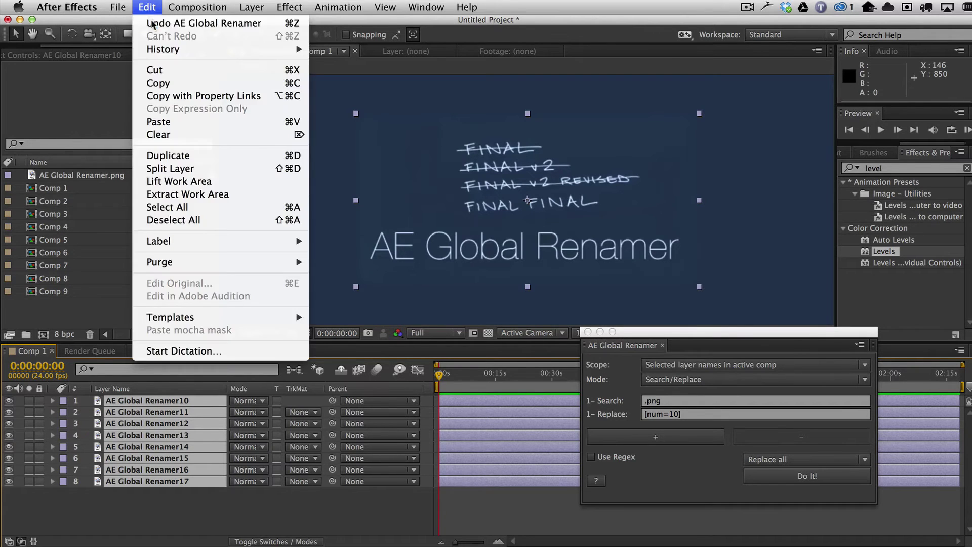
left_click(153, 24)
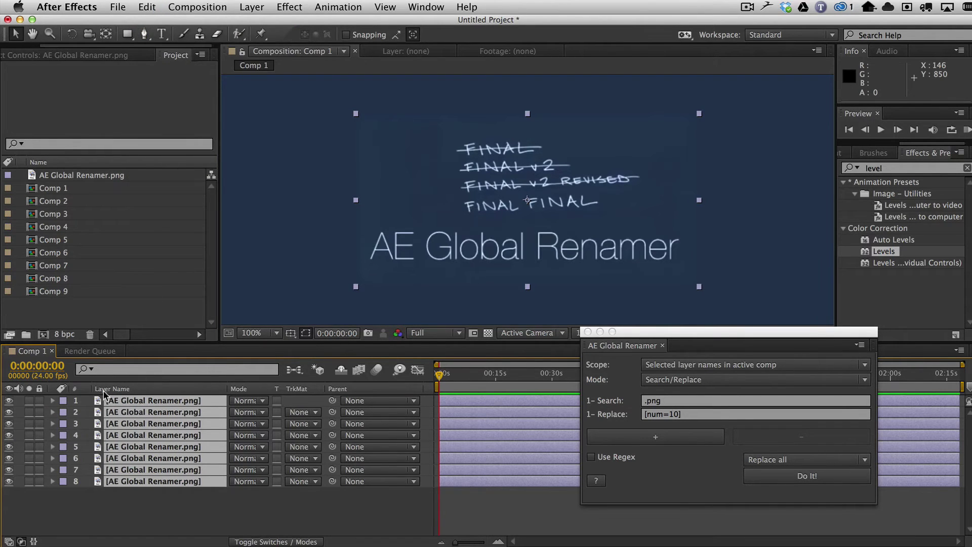
left_click(802, 476)
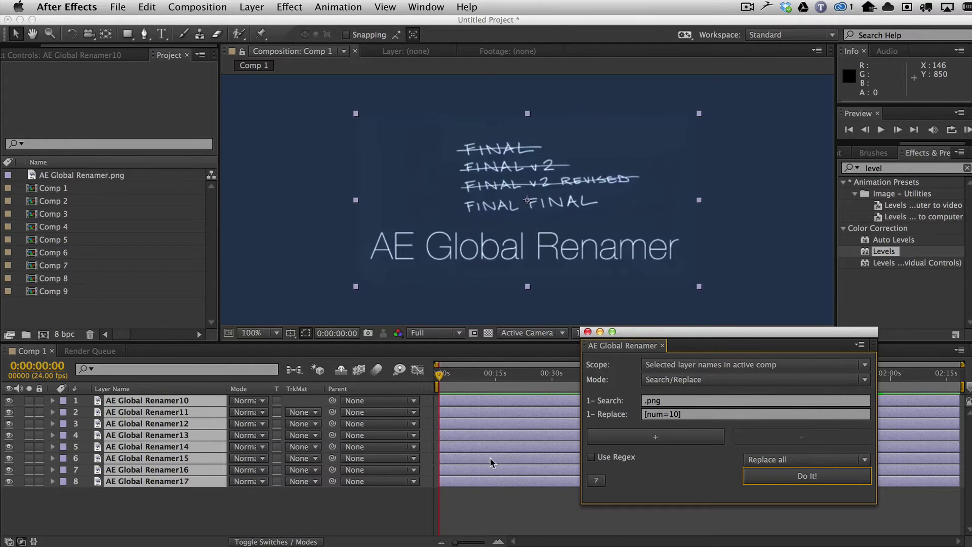
key("super+z")
- Prefix the replacement with a dash and rename the layers 'AE Global Renamer – 10' through '– 17'
left_click(655, 420)
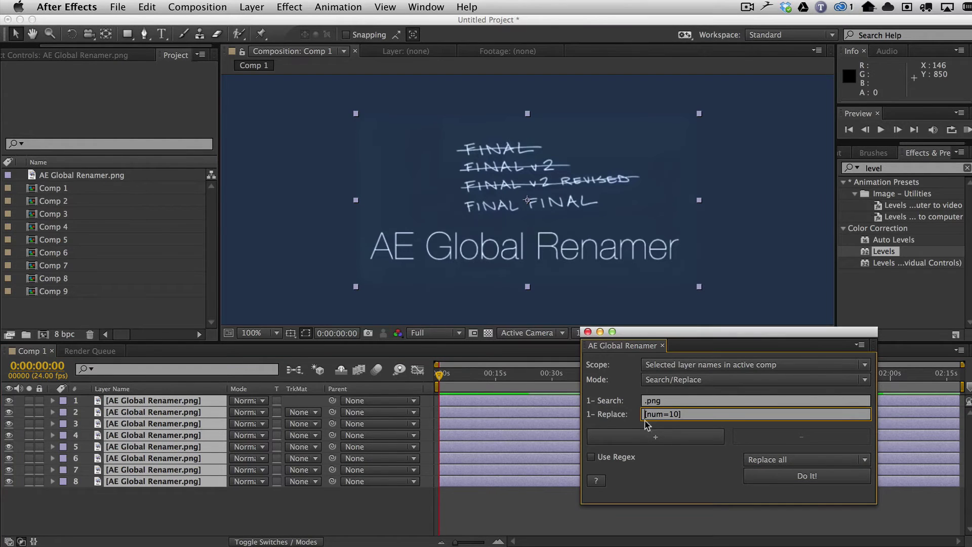
type("-")
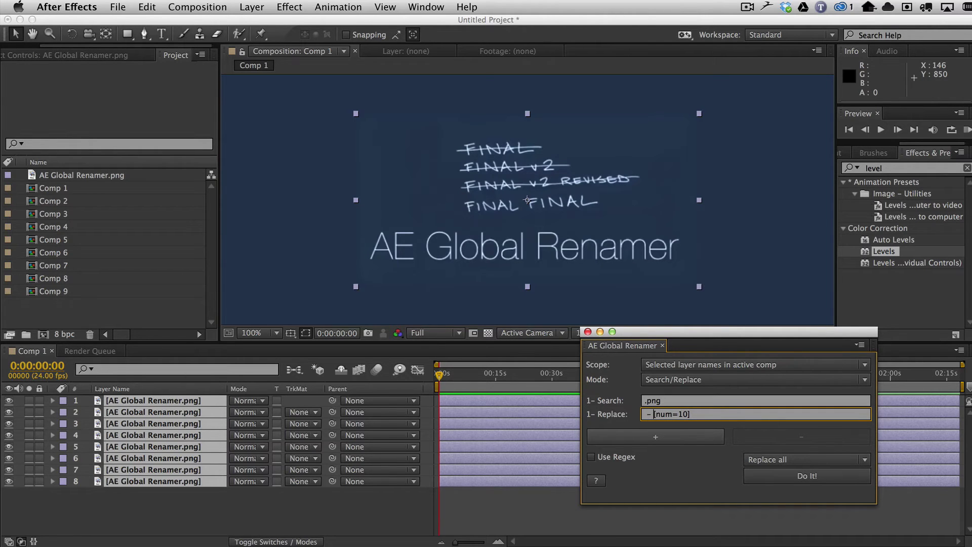
left_click(822, 474)
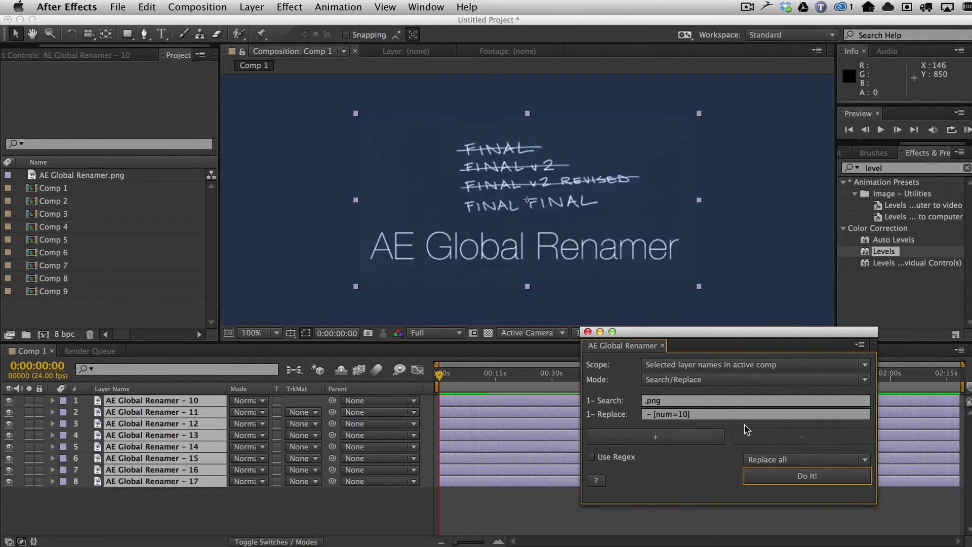
- Undo the dashed rename and rerun it with a four-digit padded start number
key("super+z")
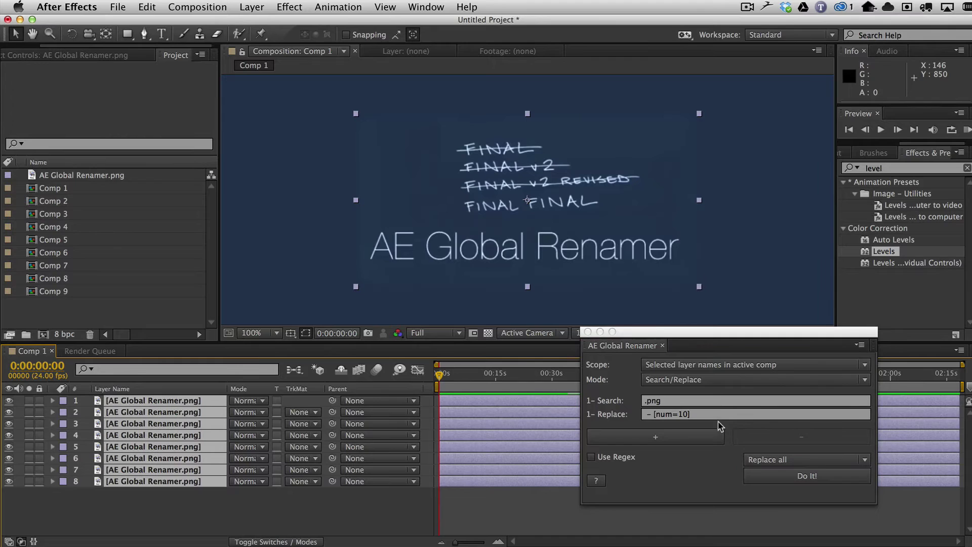
left_click(681, 413)
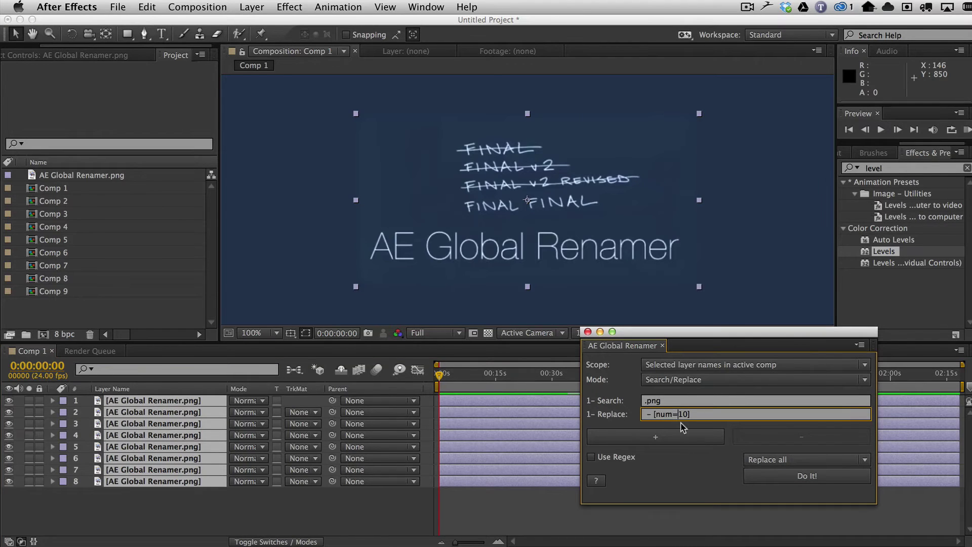
type("00")
left_click(807, 478)
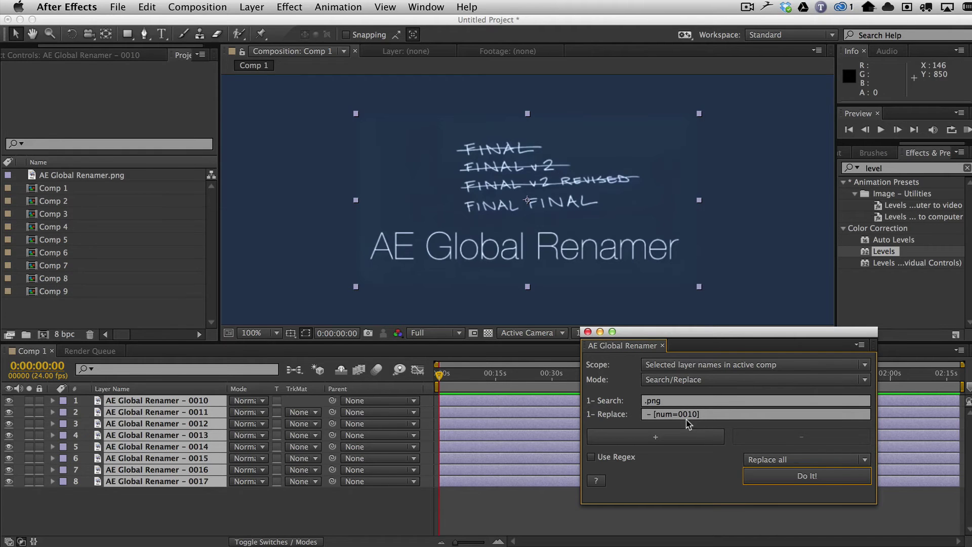
- Undo again and change the start number to 005, naming layers '– 005' through '– 012'
left_click(227, 520)
key("super+z")
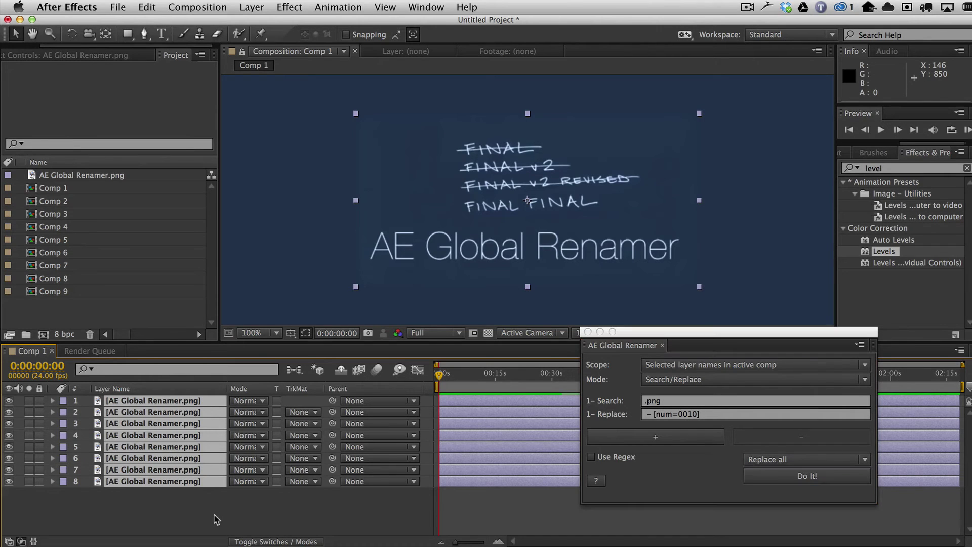
left_click(692, 414)
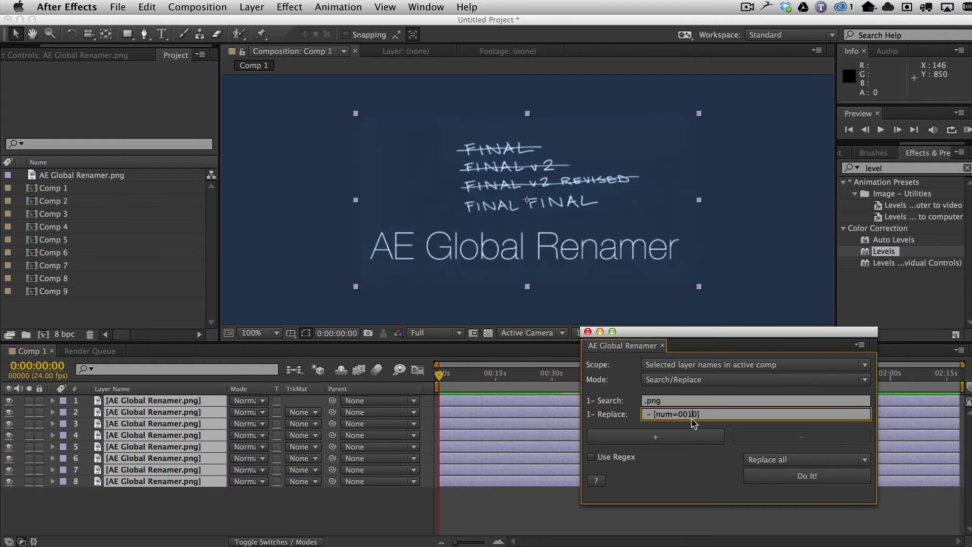
key("BackSpace")
key("BackSpace")
type("5")
left_click(819, 476)
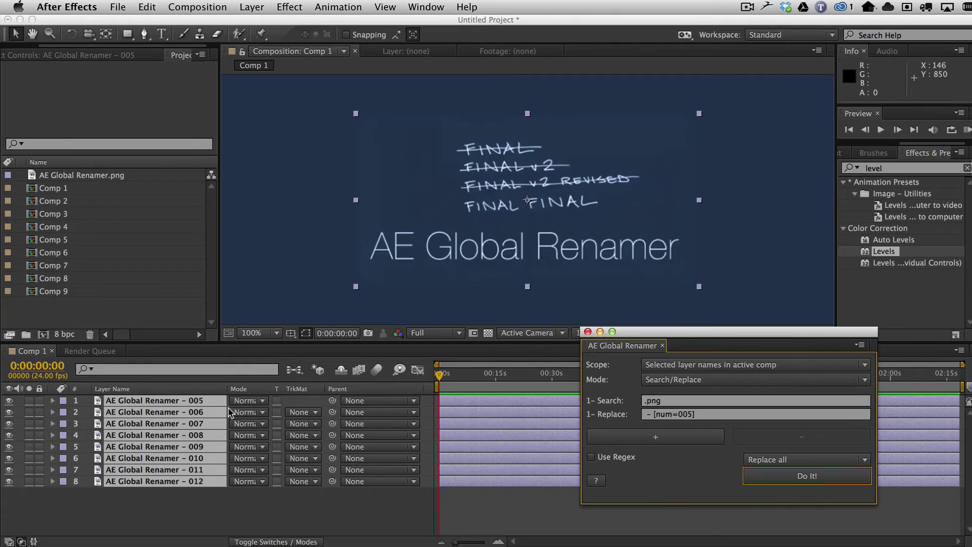
- Rerun the rename with ' – [num=005,inc=10]', numbering layers 005 to 075 in steps of ten
left_click(695, 414)
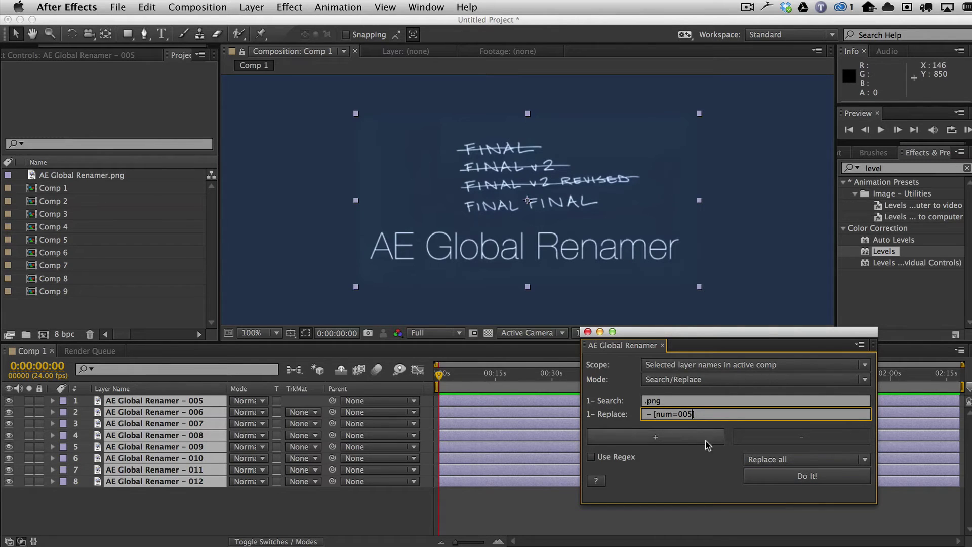
type("]")
type("inc")
type("=")
type("10")
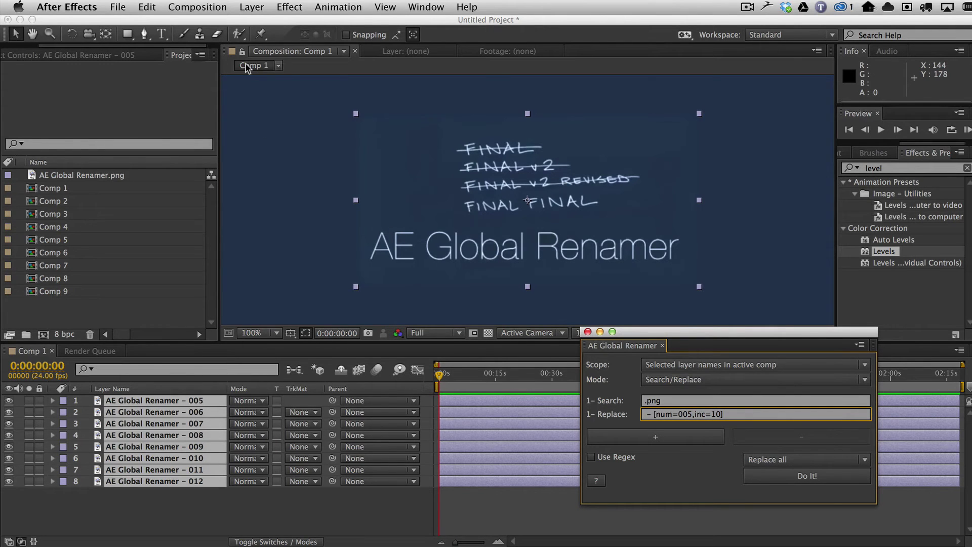
left_click(147, 7)
left_click(147, 23)
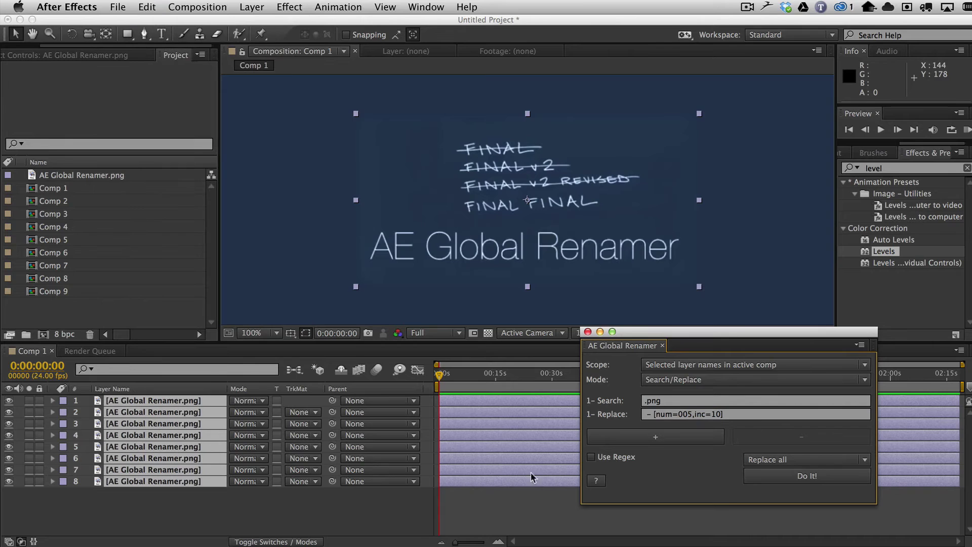
left_click(806, 478)
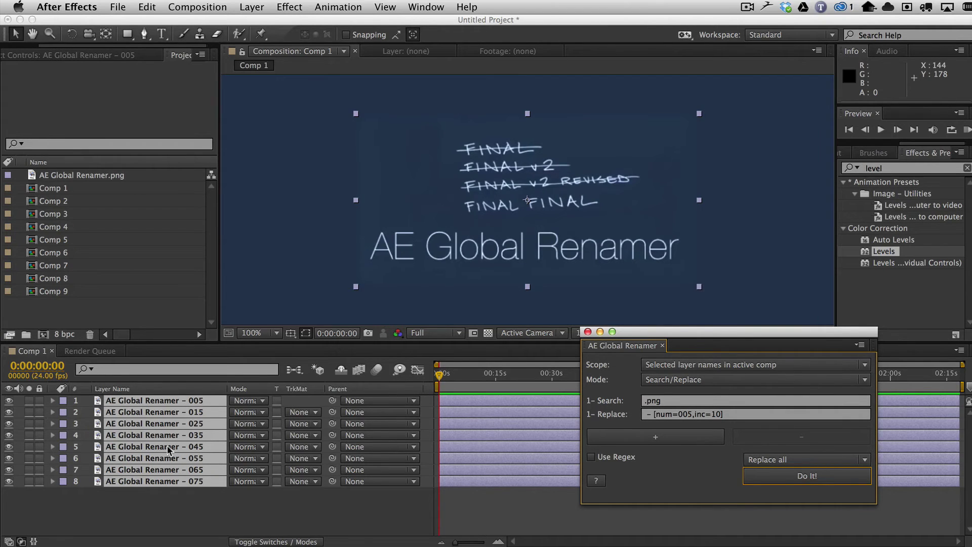
left_click(679, 414)
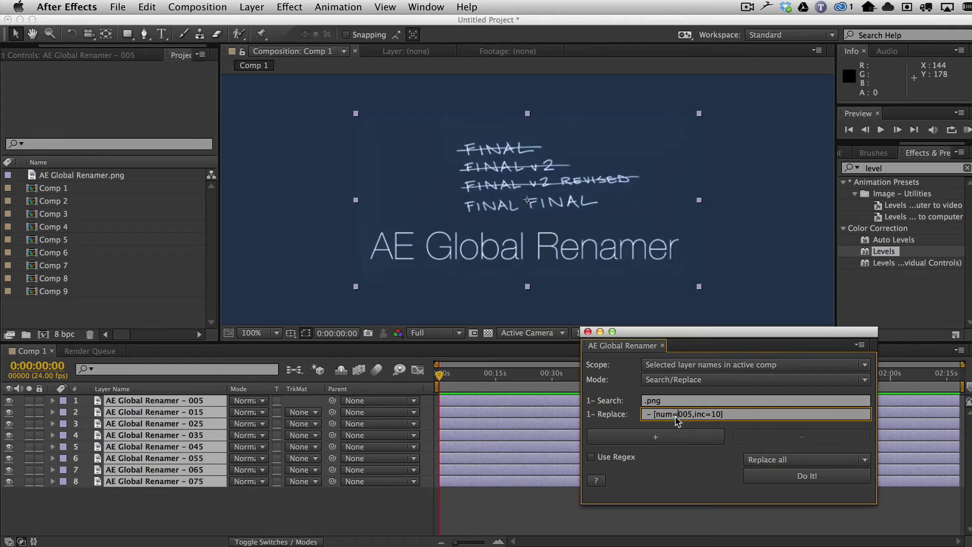
left_click_drag(724, 414, 654, 414)
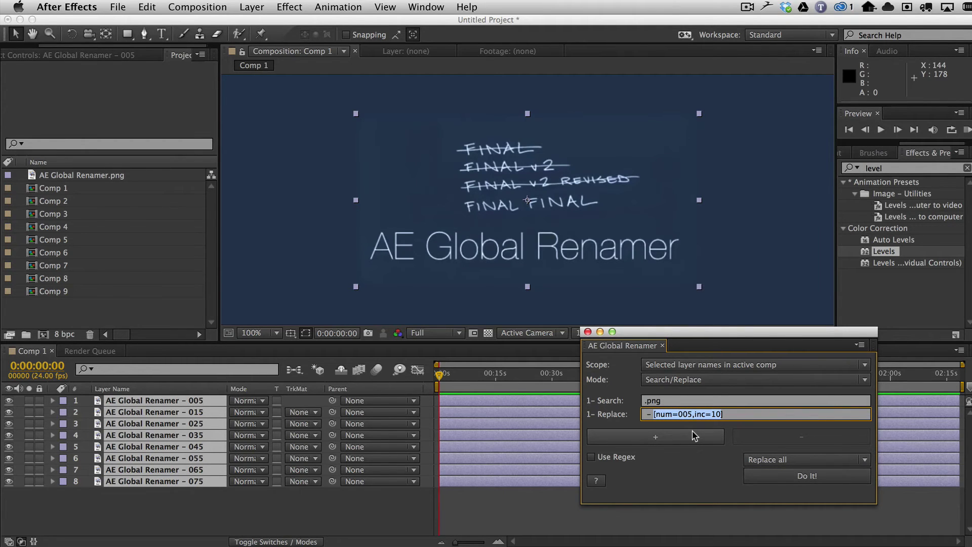
left_click(597, 480)
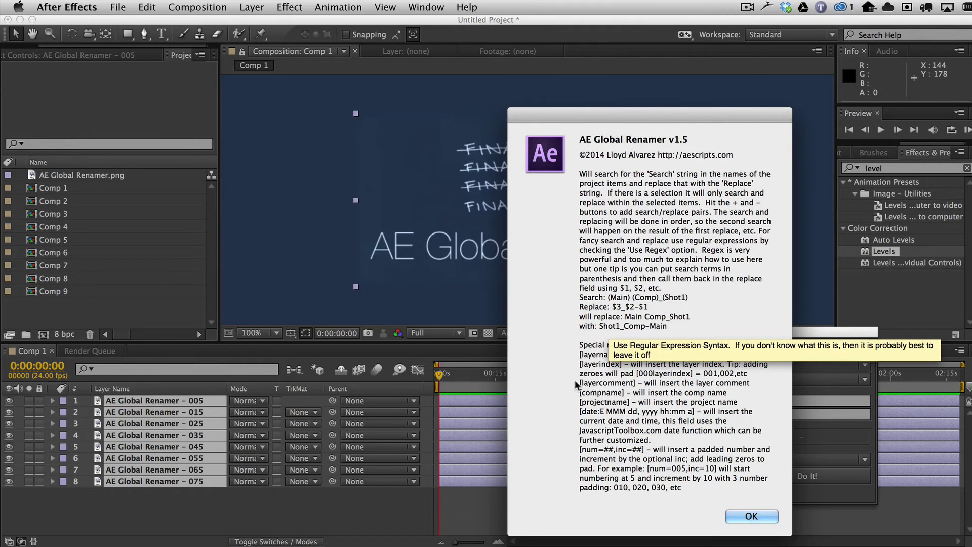
left_click_drag(672, 118, 391, 75)
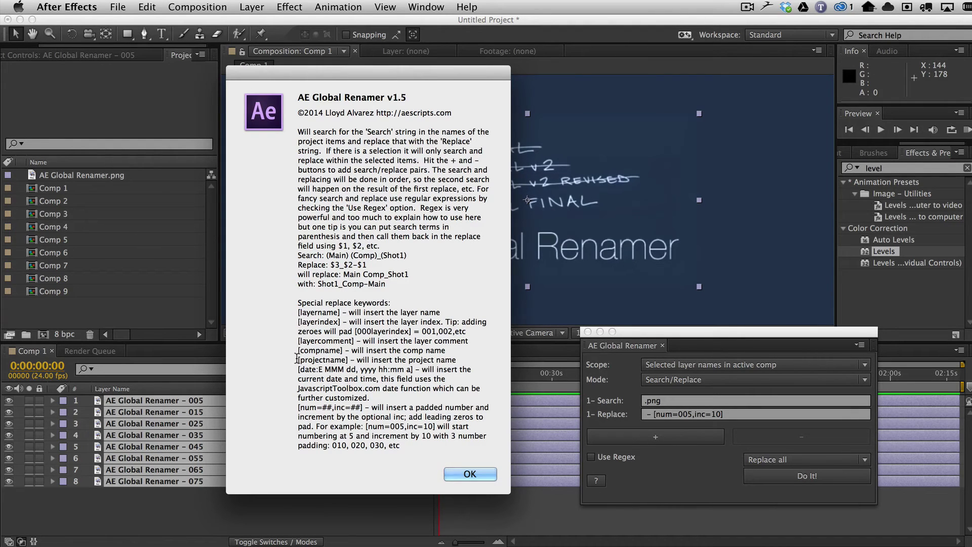
left_click_drag(298, 322, 339, 316)
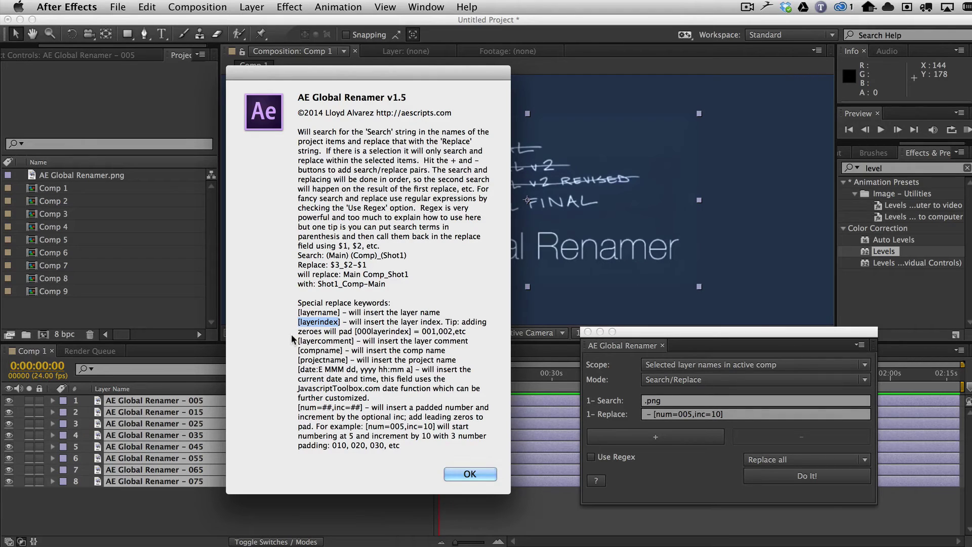
left_click_drag(357, 333, 370, 331)
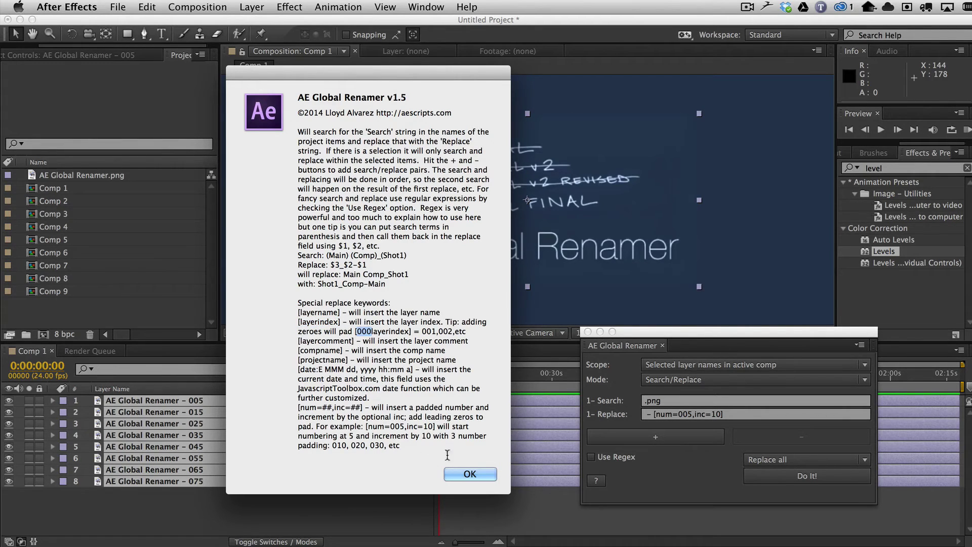
left_click(471, 474)
left_click(657, 414)
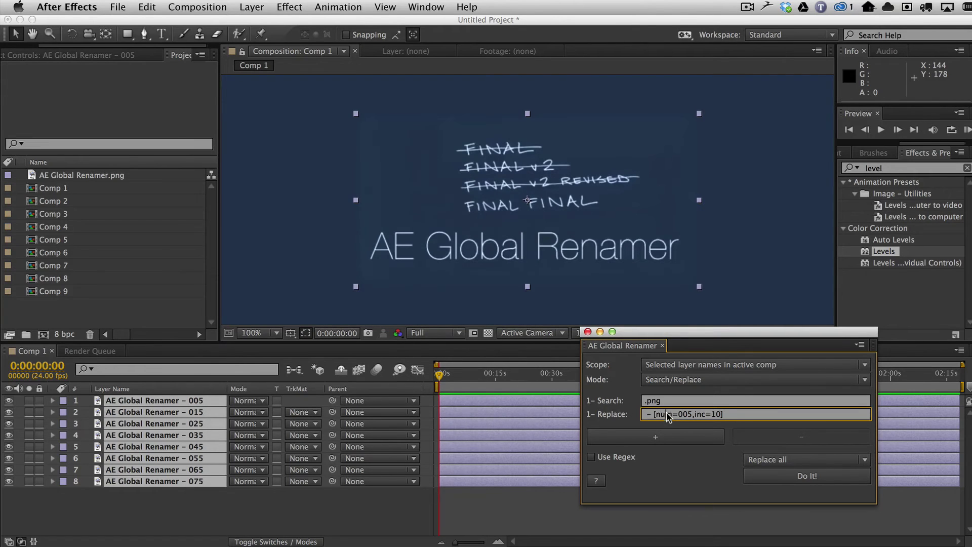
left_click_drag(657, 415, 715, 414)
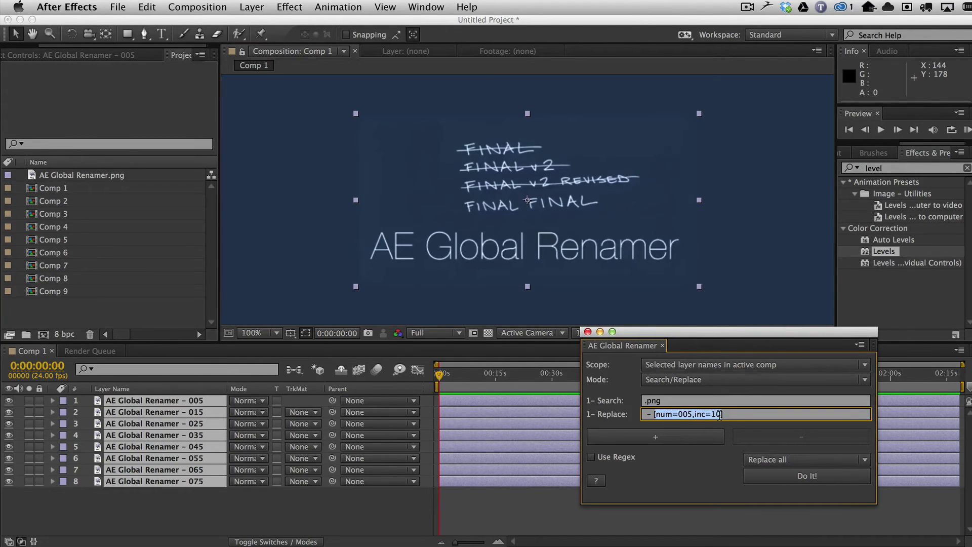
- Replace the num keyword with [layerindex] and rename the layers by their index
type("[layerin")
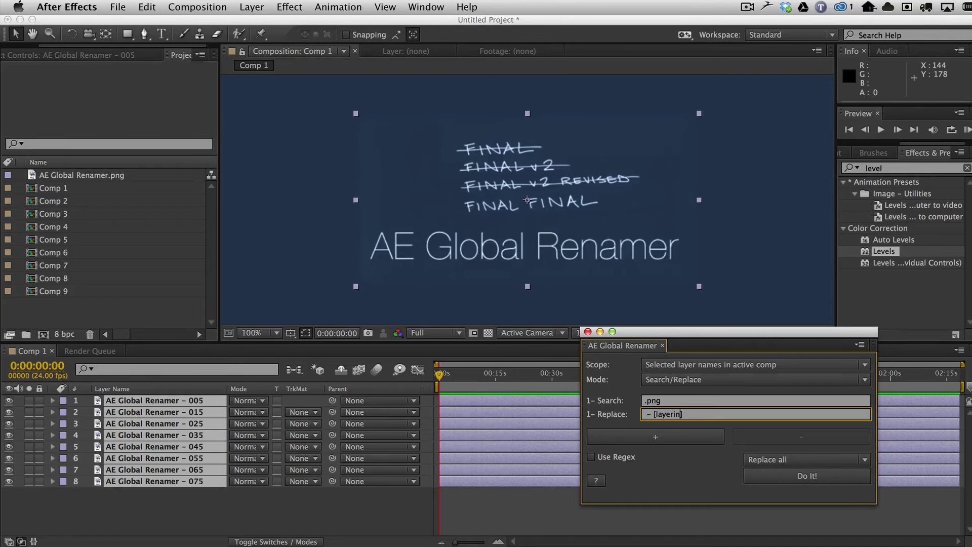
type("dex")
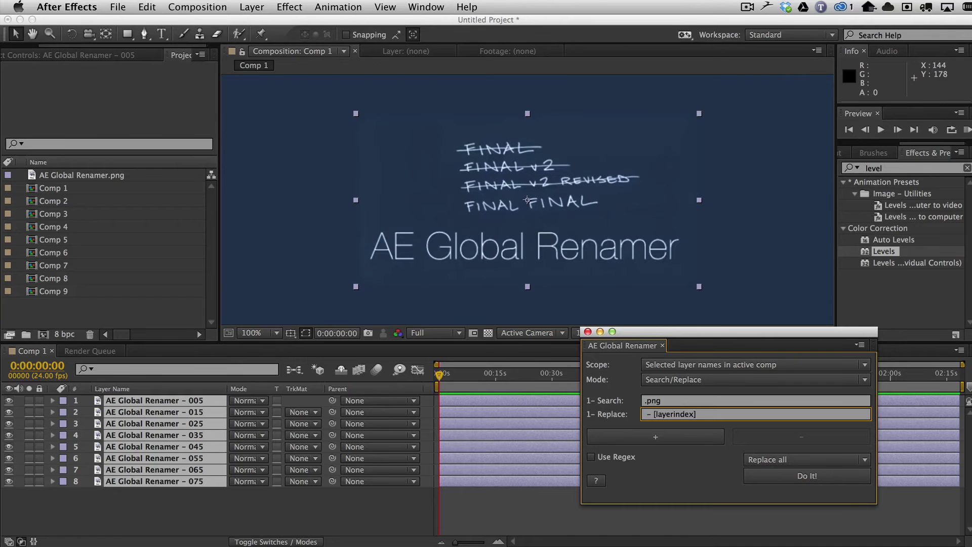
left_click(147, 6)
left_click(150, 23)
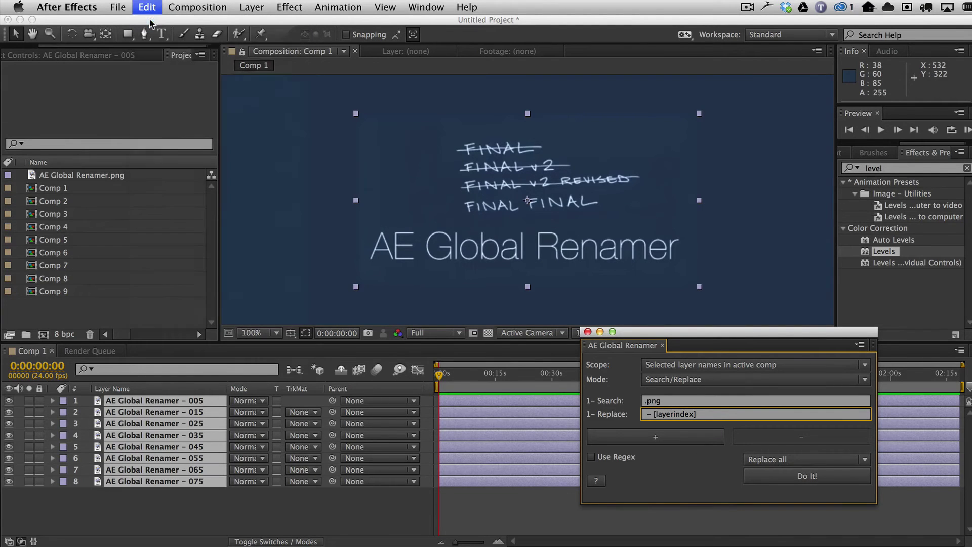
left_click(845, 479)
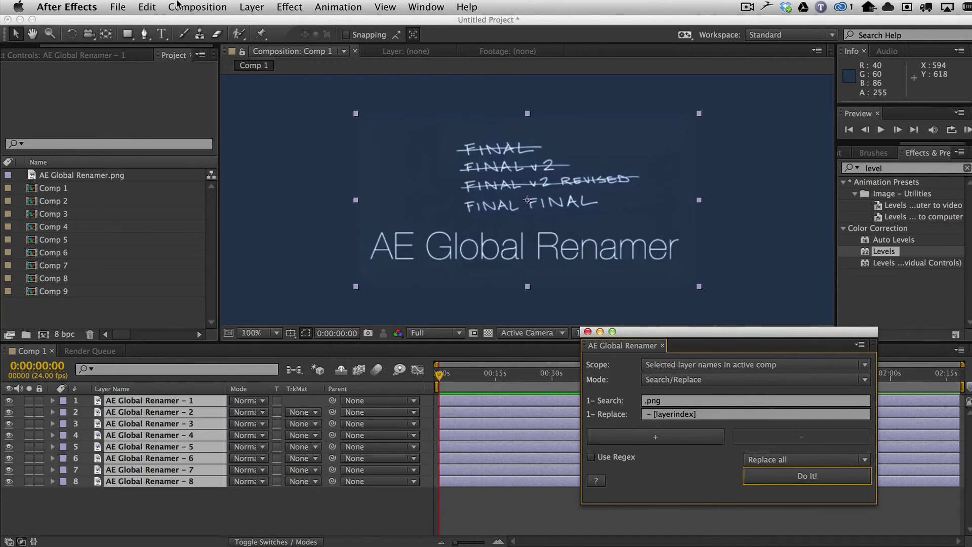
- Undo and rerun with [000layerindex], naming layers '– 001' through '– 008'
key("super+z")
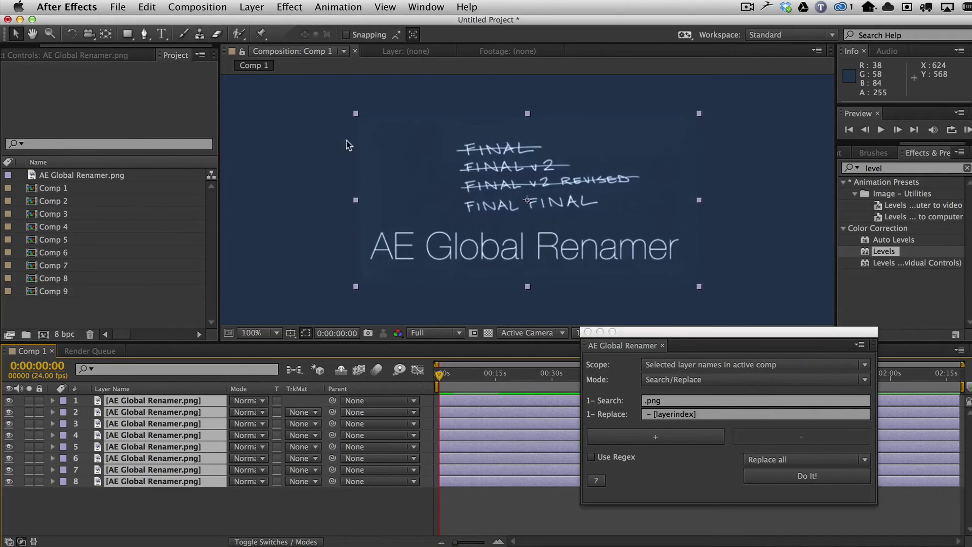
left_click(655, 414)
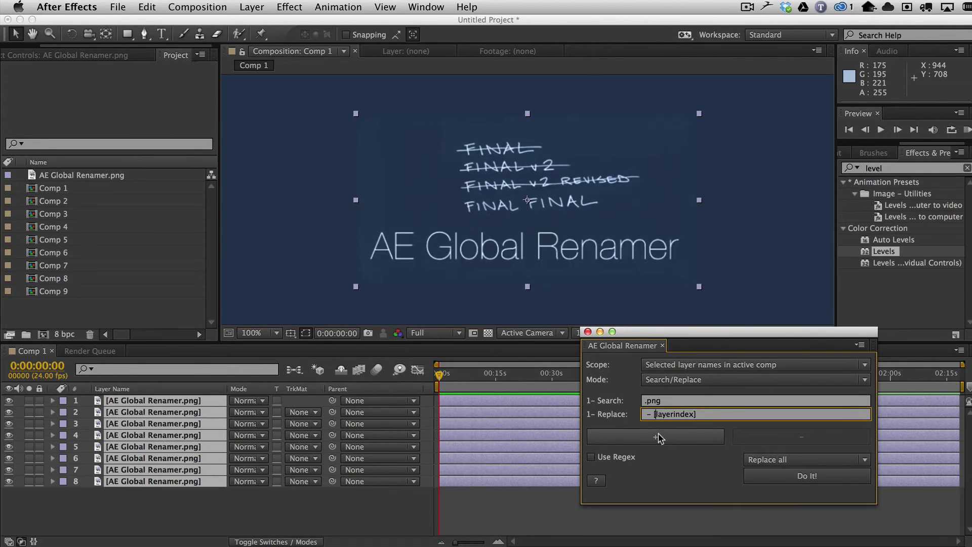
type("000")
left_click(808, 479)
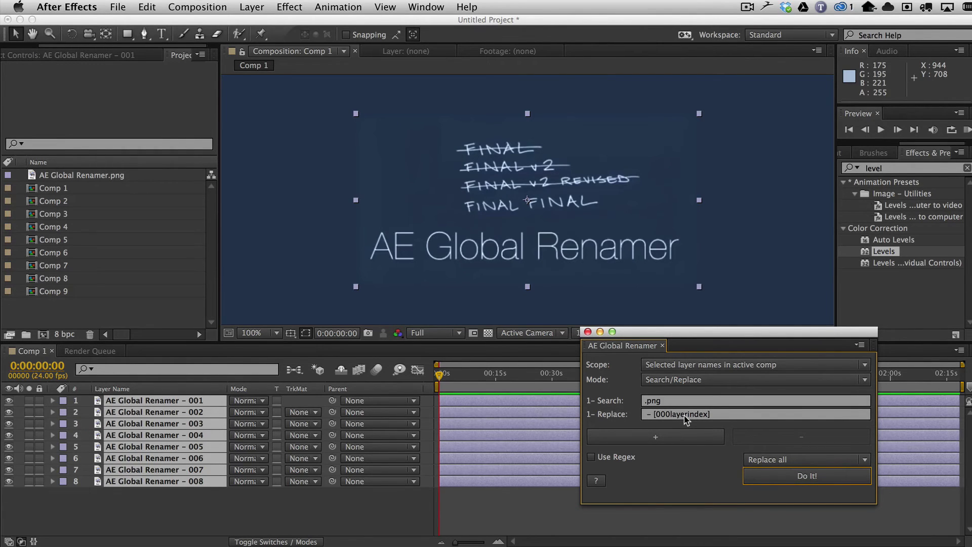
- Select Comp 1 through Comp 9 in the Project panel
left_click(85, 192)
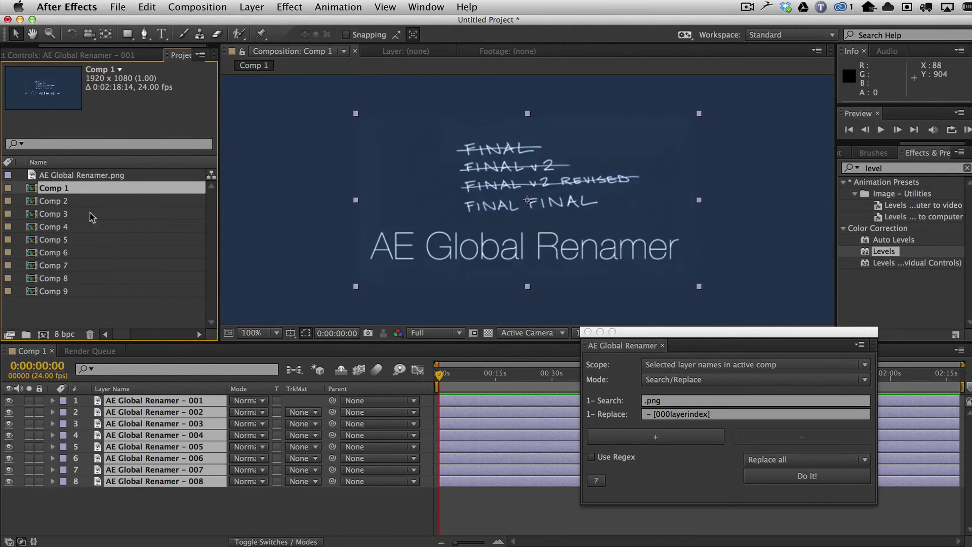
left_click(80, 291, "shift")
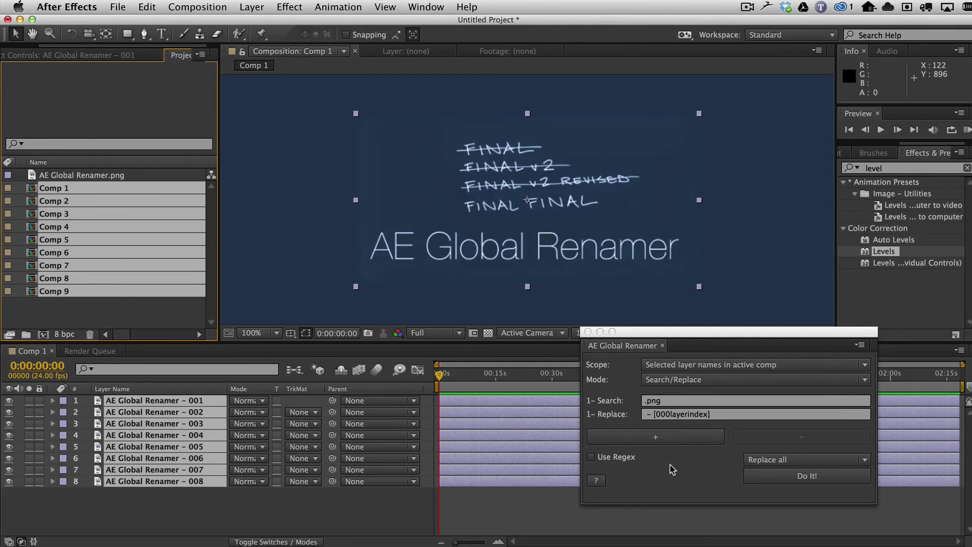
- Turn on Use Regex and clear the .png search text
left_click(592, 458)
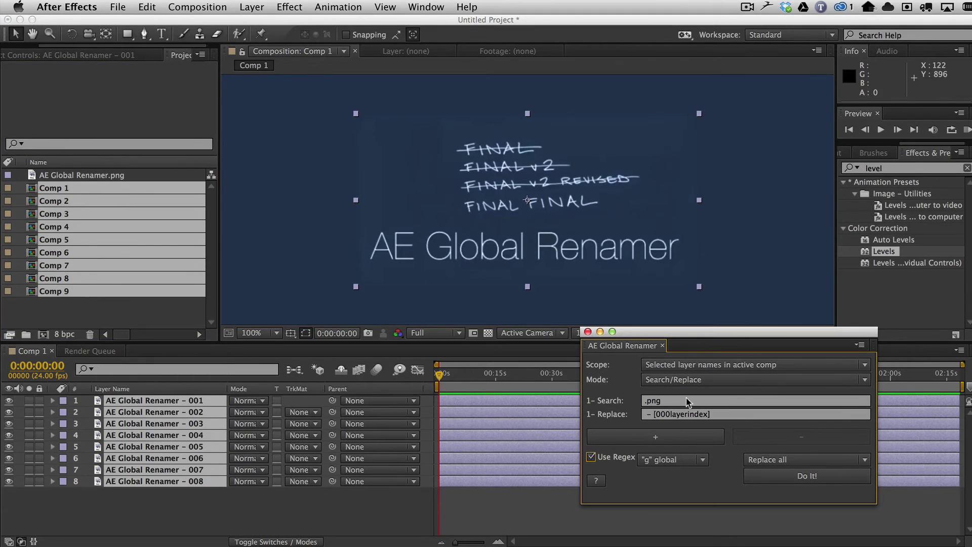
left_click(693, 400)
key("BackSpace")
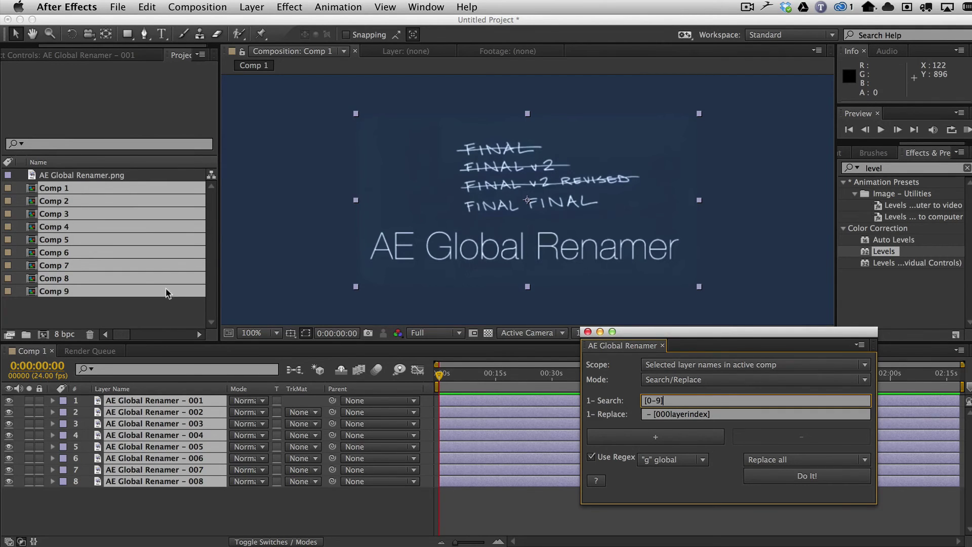
- Rename Comp 9 to Comp 10 and make the search pattern [0-9]+
left_click(79, 307)
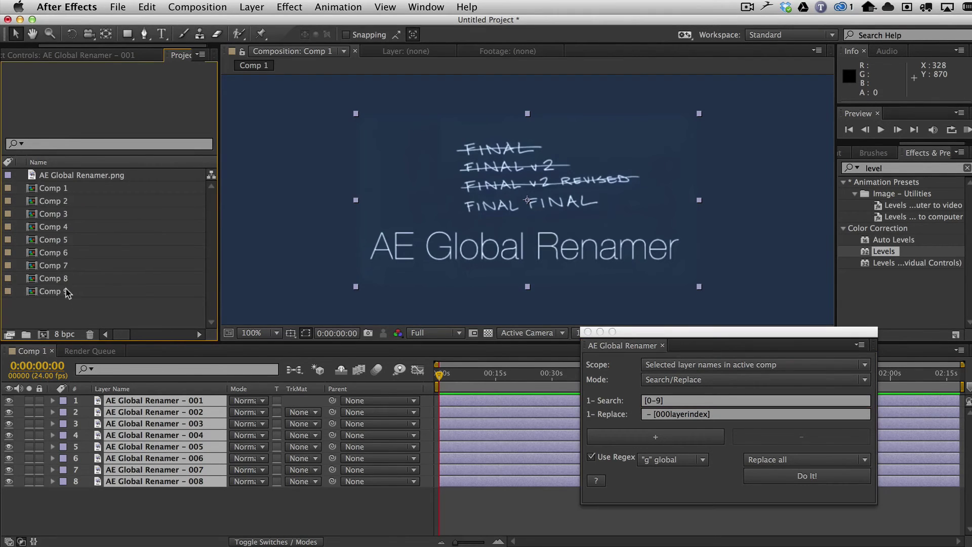
left_click(69, 293)
key("Return")
key("Right")
key("BackSpace")
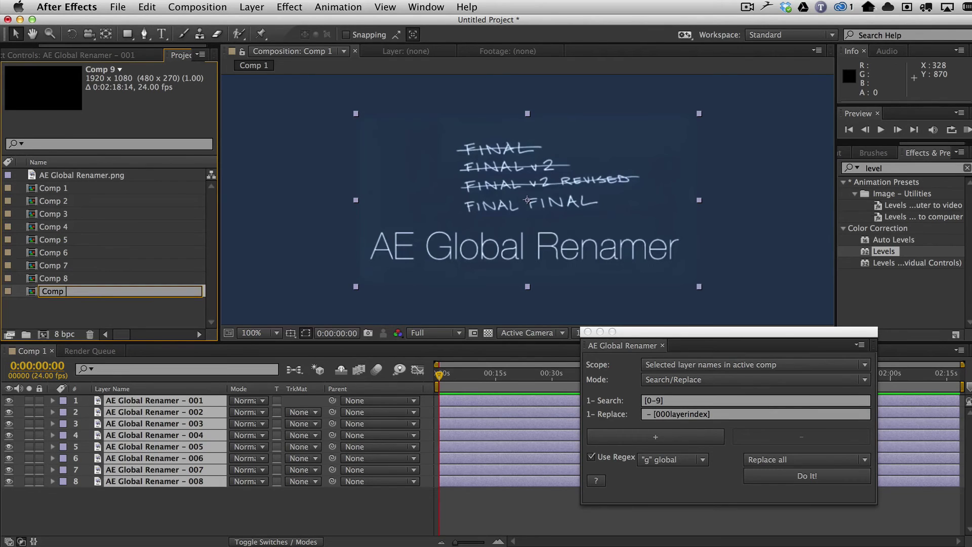
left_click(124, 314)
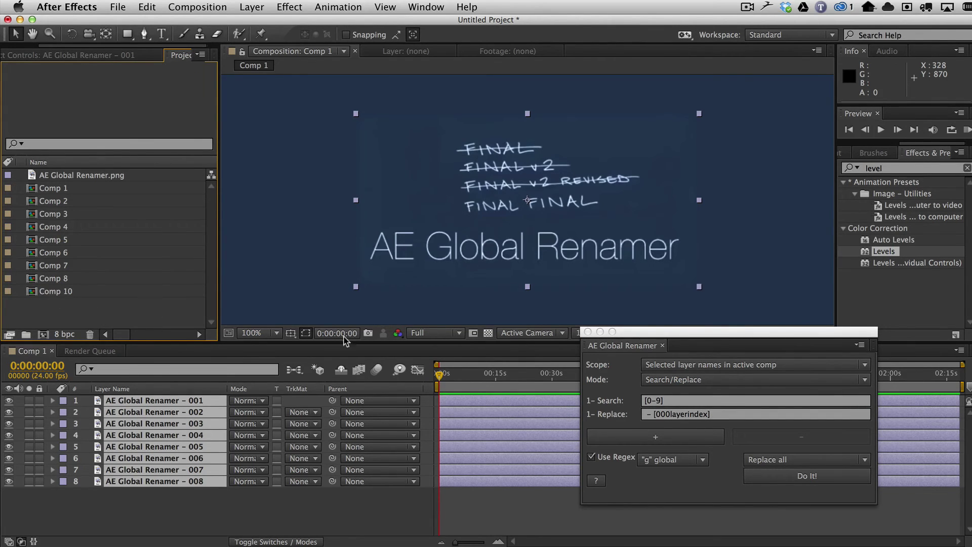
left_click(680, 401)
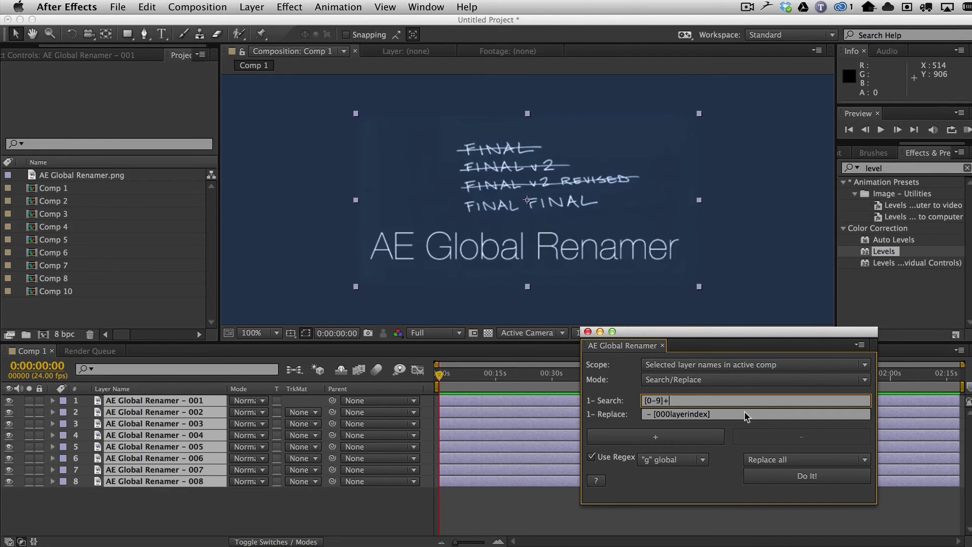
- Rename the Project panel comps with [num=200,inc=100], giving Comp - 200 through Comp - 1000
left_click_drag(750, 414, 655, 415)
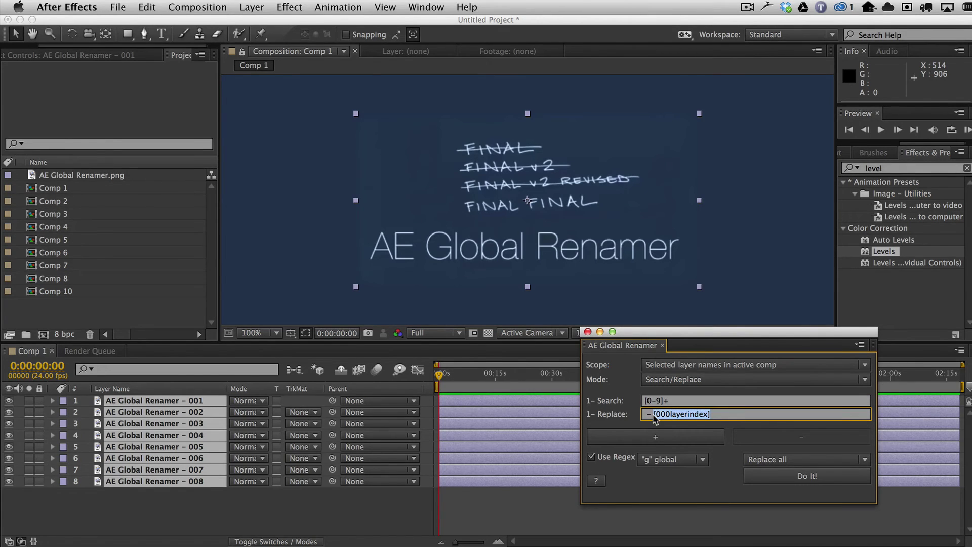
type("[num=200,inc=100")
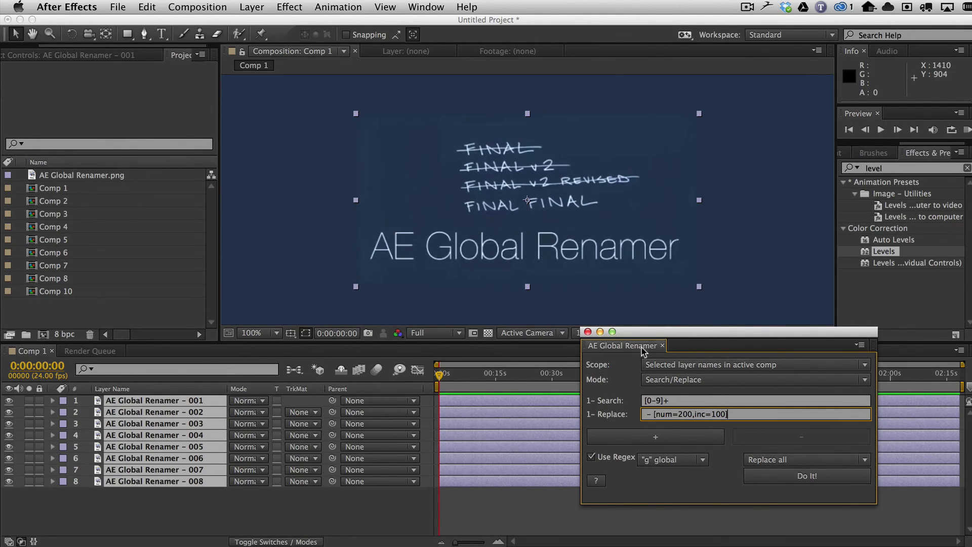
left_click(658, 364)
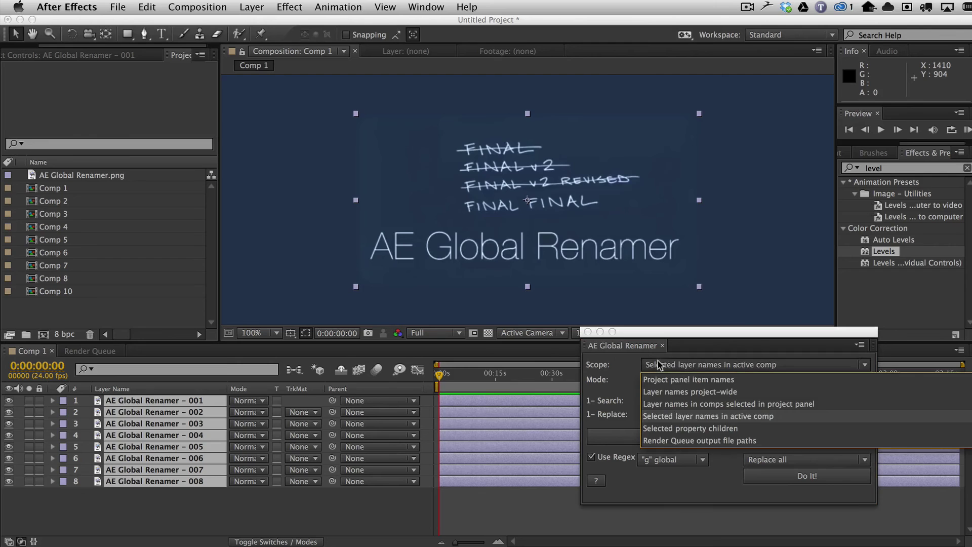
left_click(688, 380)
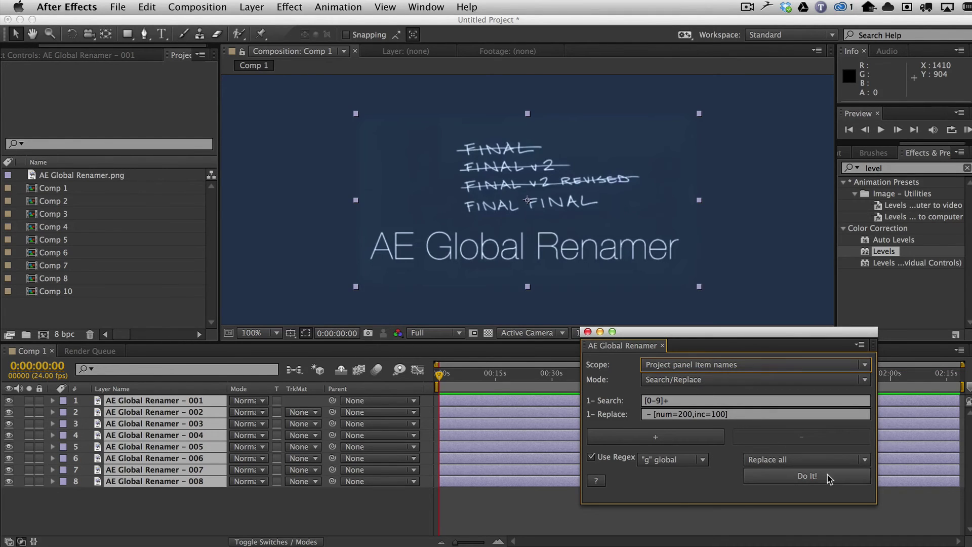
left_click(807, 476)
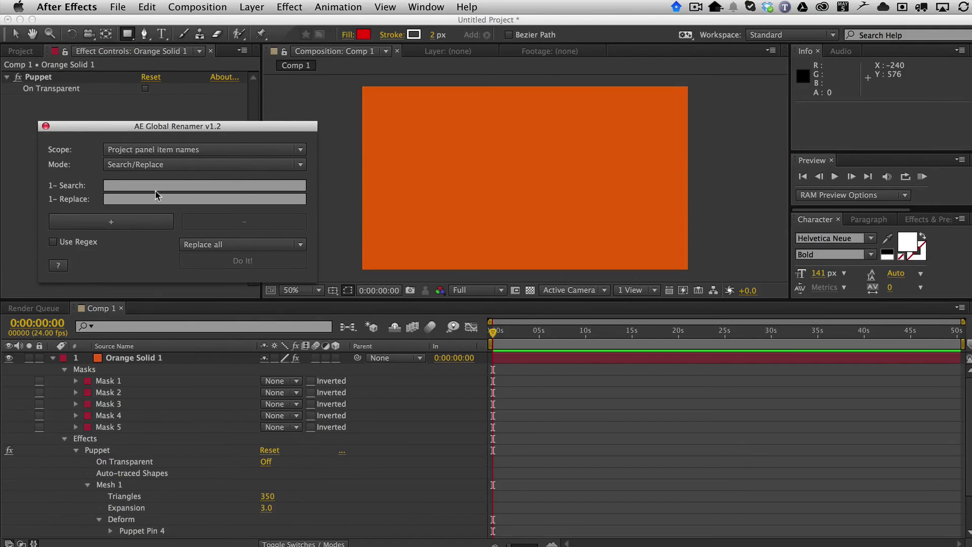
- Scope the renamer to Selected property children and select the puppet's Deform group on Orange Solid 1
left_click(177, 150)
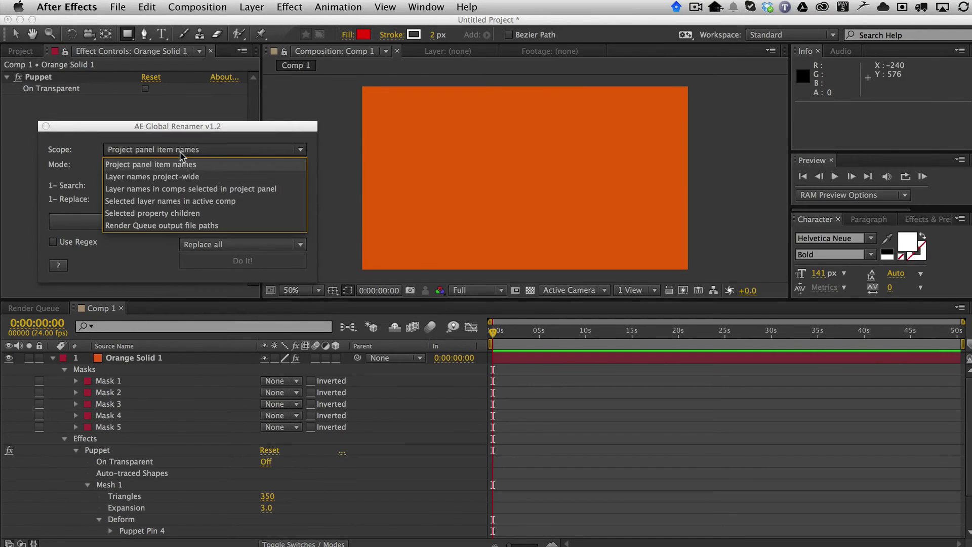
left_click(157, 215)
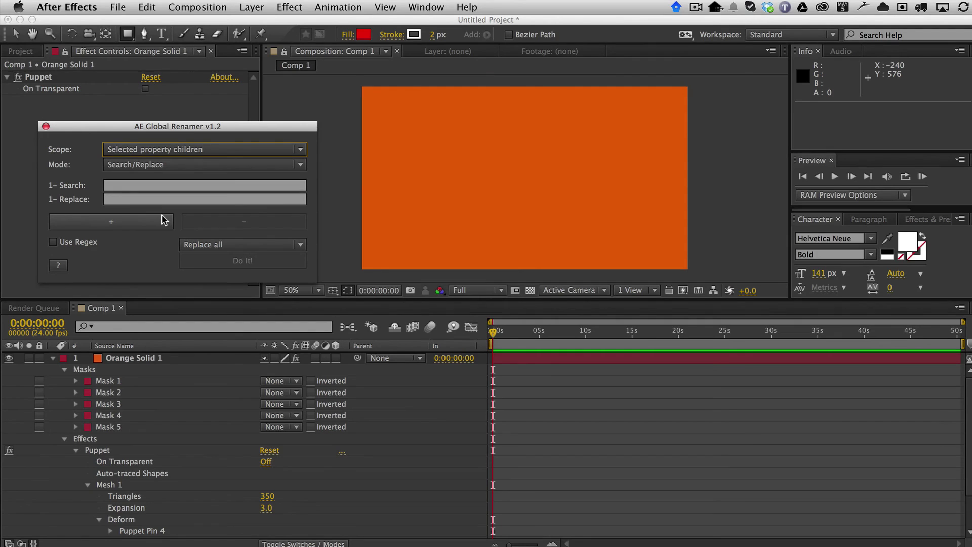
scroll(172, 436, "down", 3)
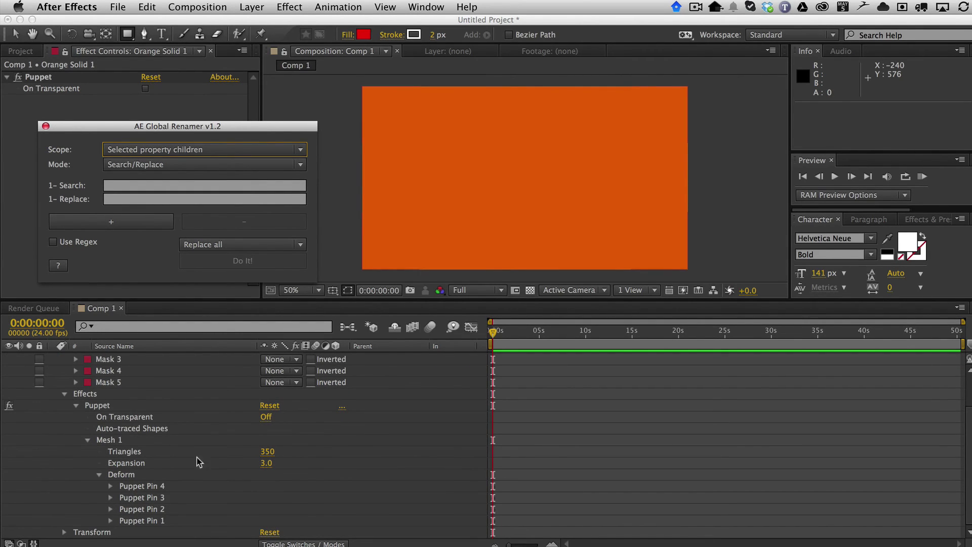
left_click(122, 475)
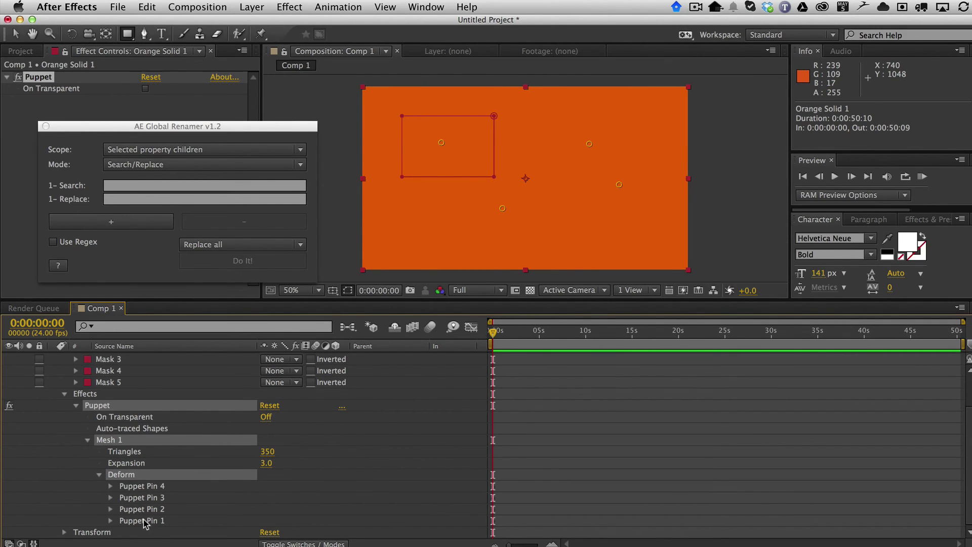
left_click(142, 191)
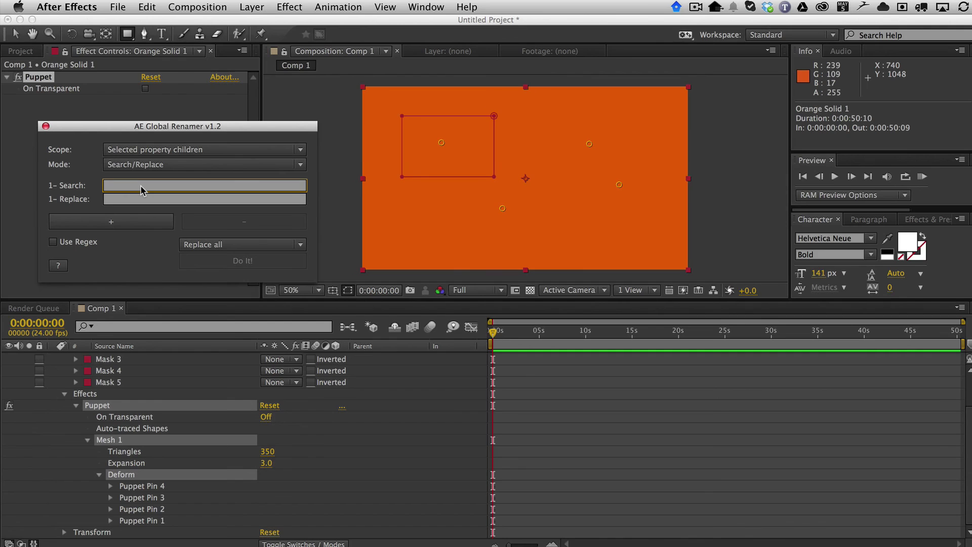
- Set Search to 'Puppet' and Replace to 'Dog', keeping Search/Replace mode
type("Puppet")
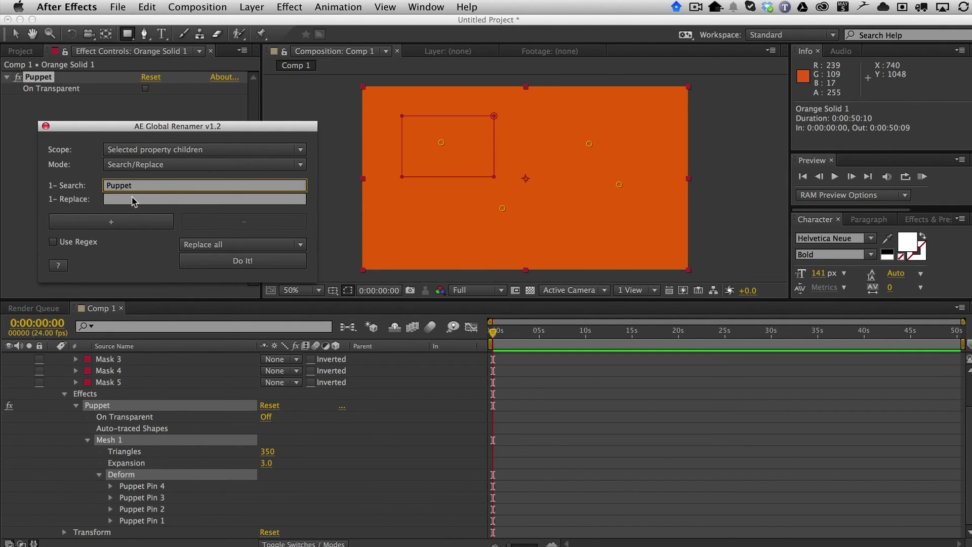
left_click(133, 200)
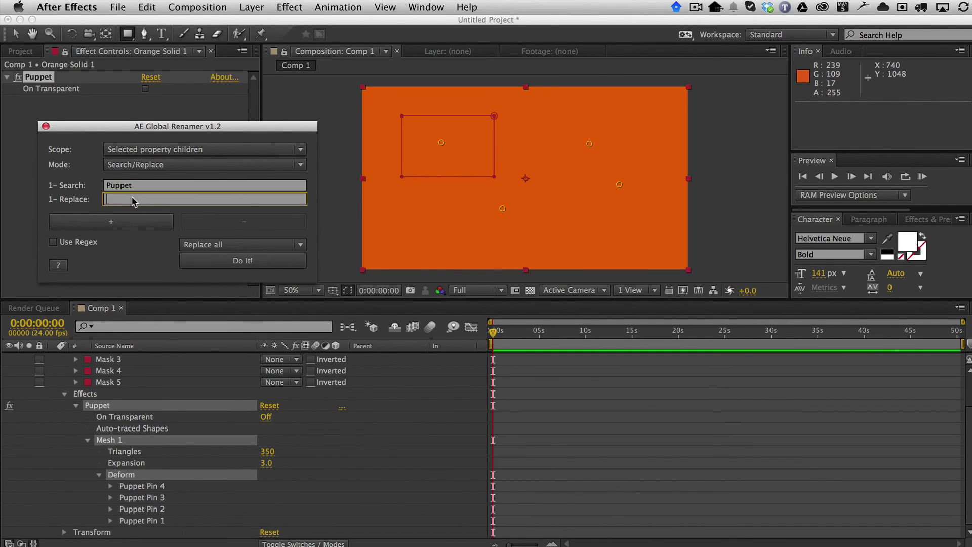
type("Dog")
left_click(164, 165)
left_click(81, 164)
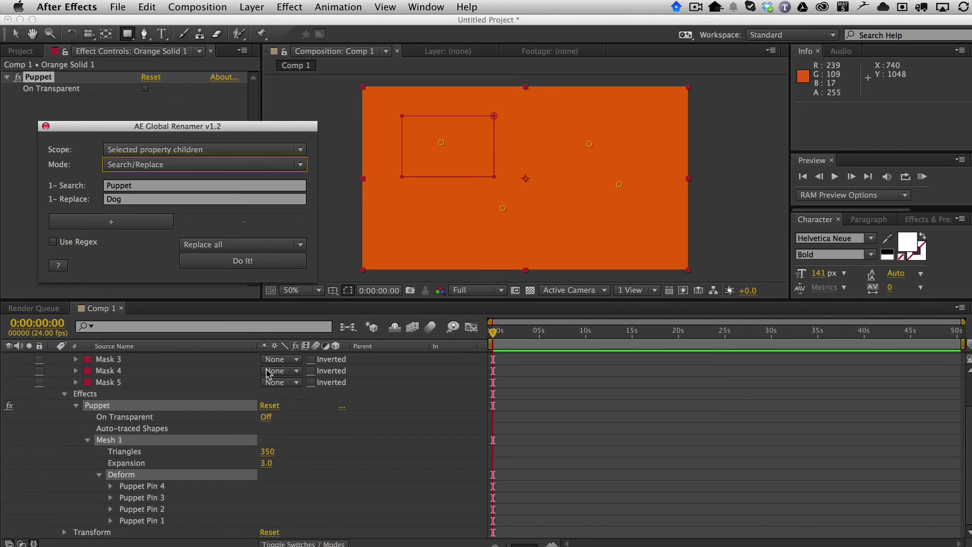
- Rename the Deform group's puppet pins to Dog Pin 1 through Dog Pin 4
left_click(128, 479)
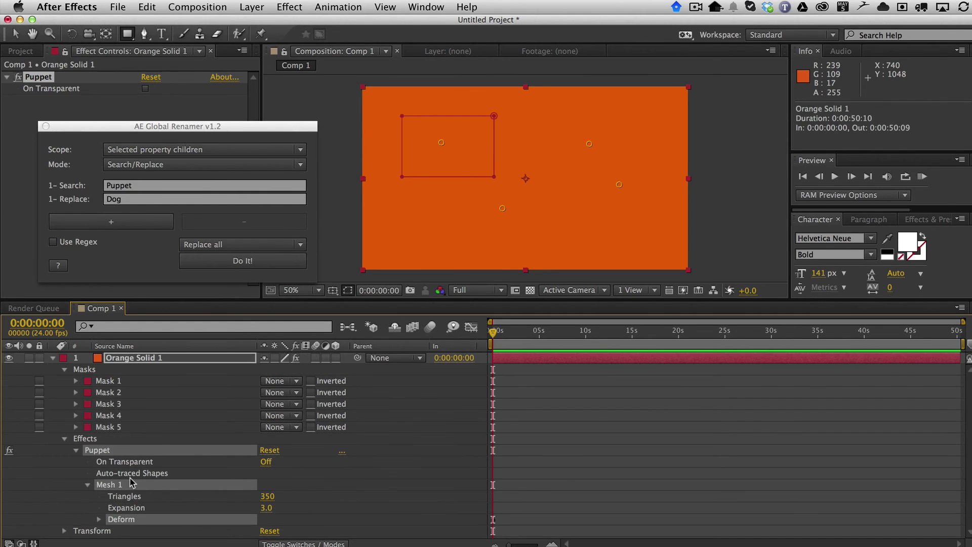
left_click(98, 519)
left_click(150, 489)
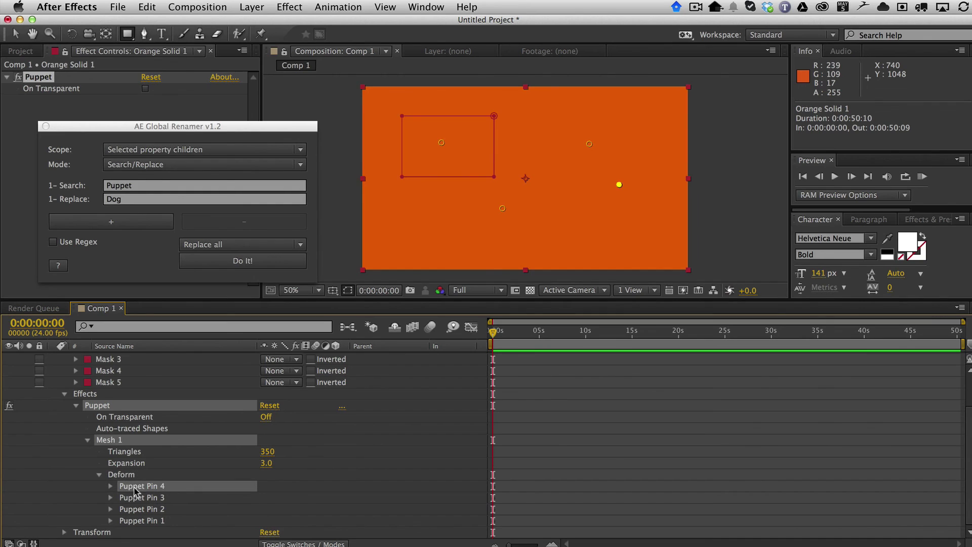
left_click(126, 474)
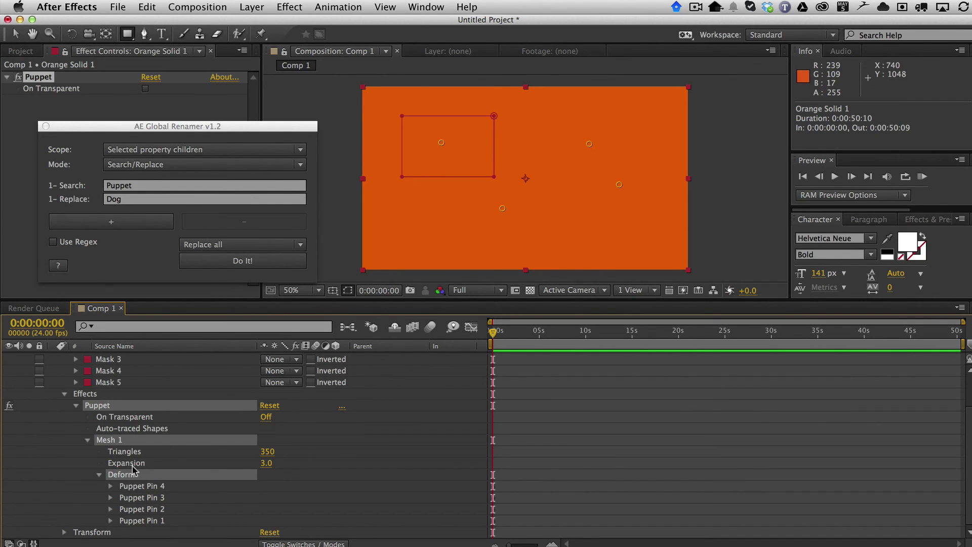
left_click(249, 262)
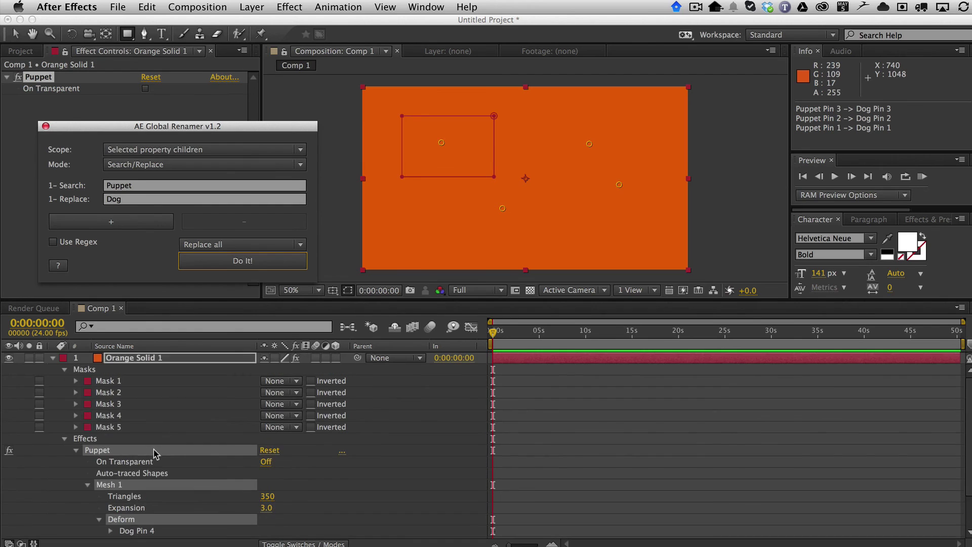
scroll(156, 455, "up", 3)
- Select the Masks group and change Search to 'Mask' and Replace to 'Cat'
left_click(93, 373)
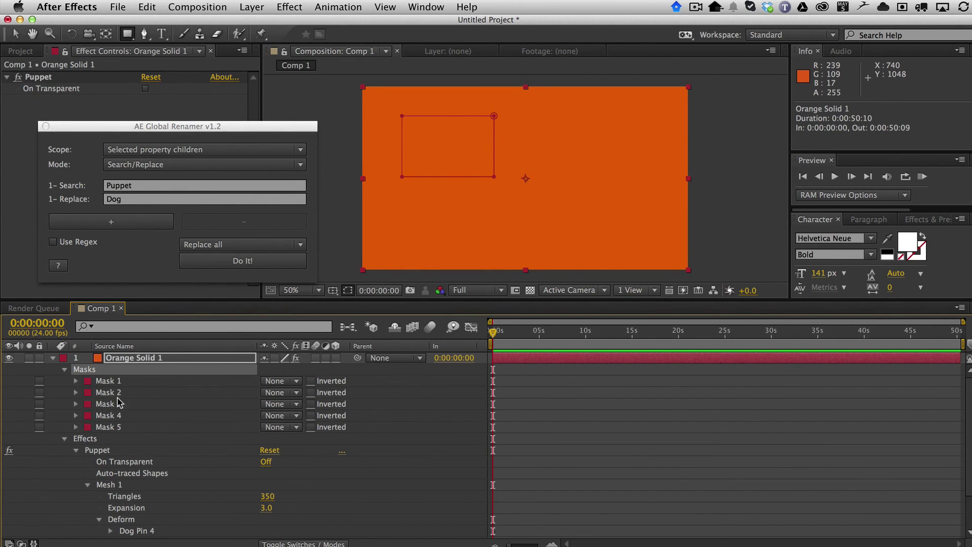
left_click(143, 186)
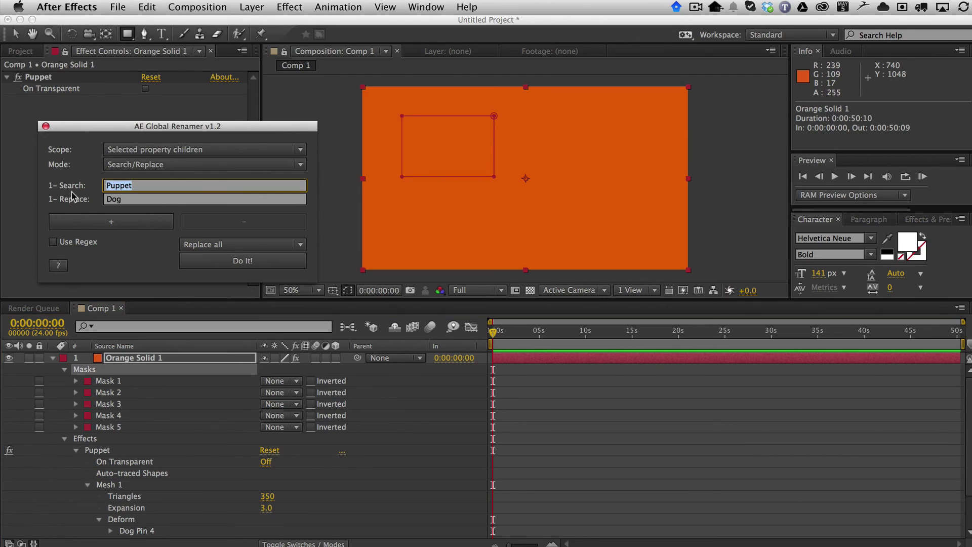
type("Mask")
left_click(122, 202)
type("Cat")
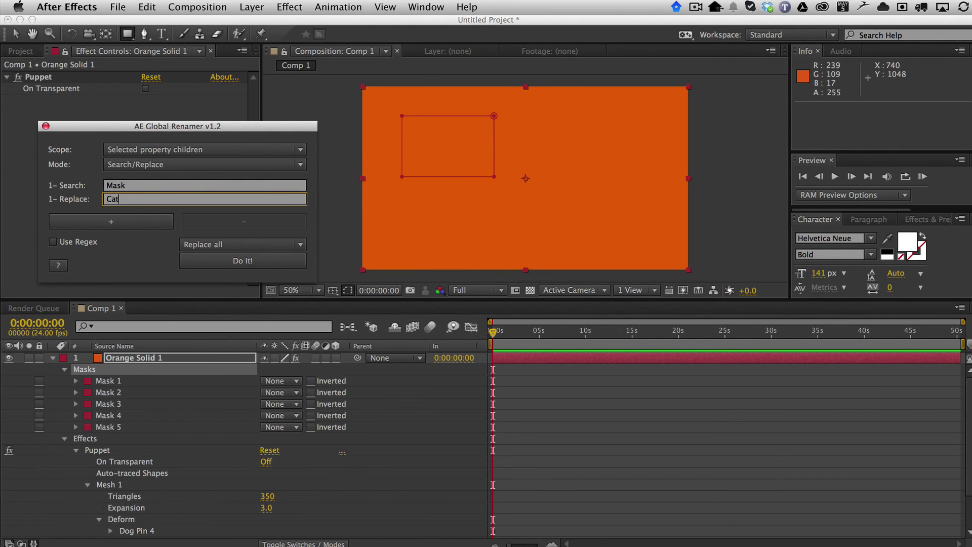
- Rename Orange Solid 1's five masks to Cat 1 through Cat 5
left_click(108, 393)
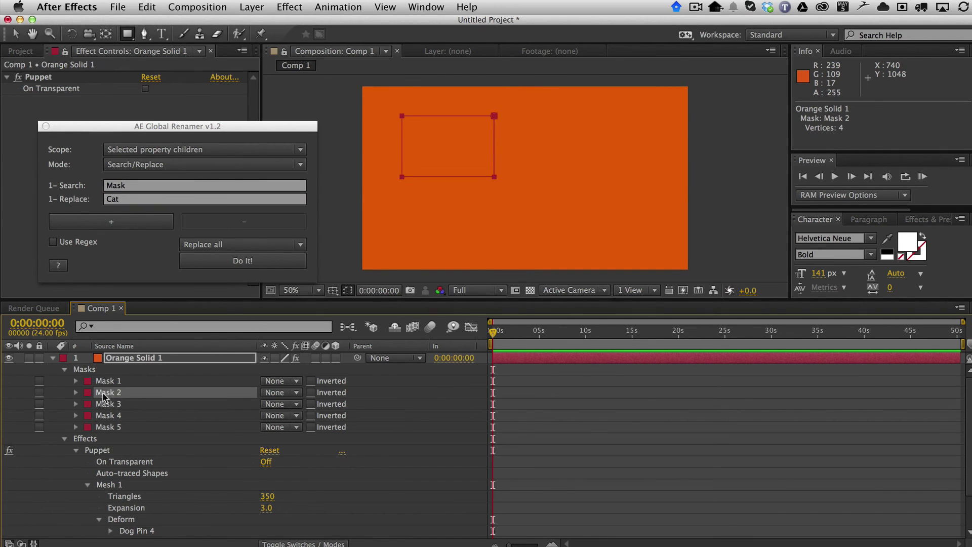
left_click(248, 260)
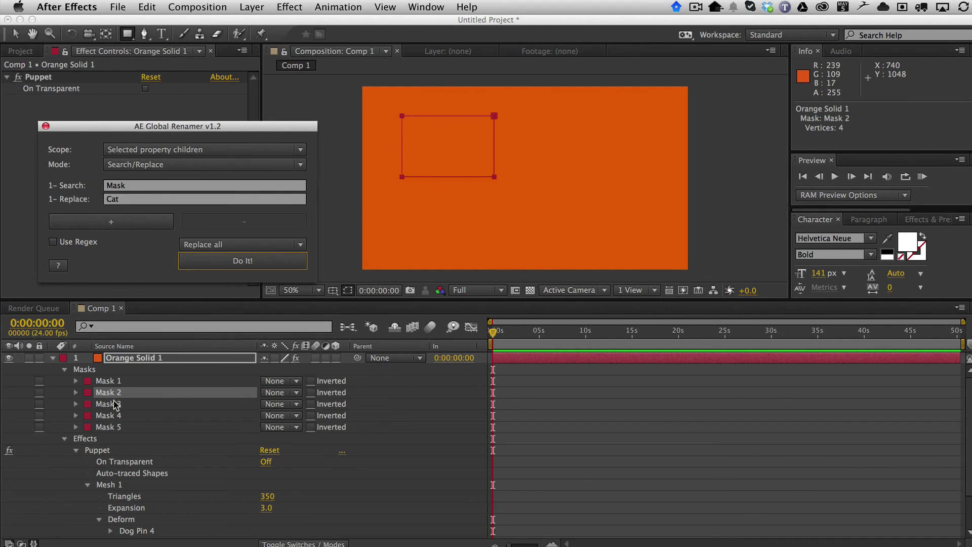
left_click(95, 394)
key("Return")
key("Return")
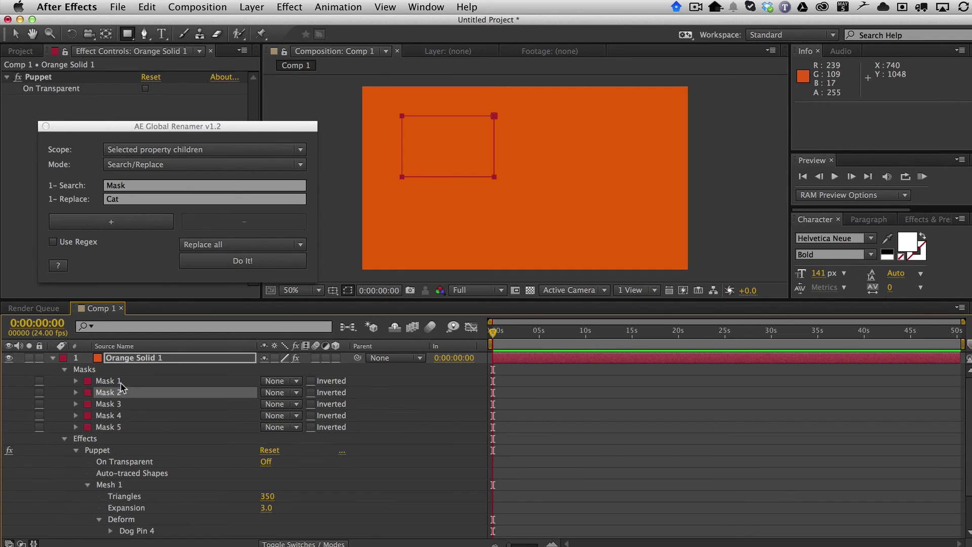
left_click(86, 373)
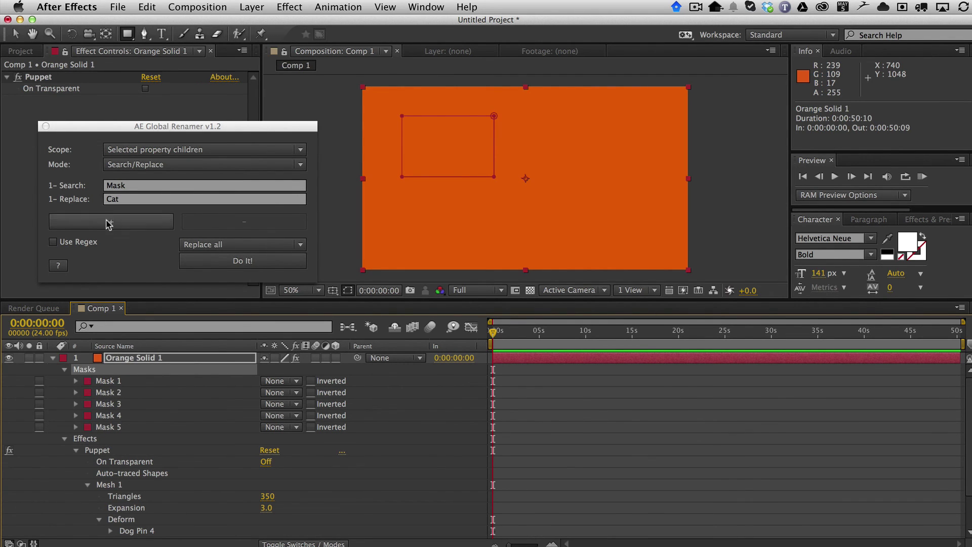
left_click(243, 263)
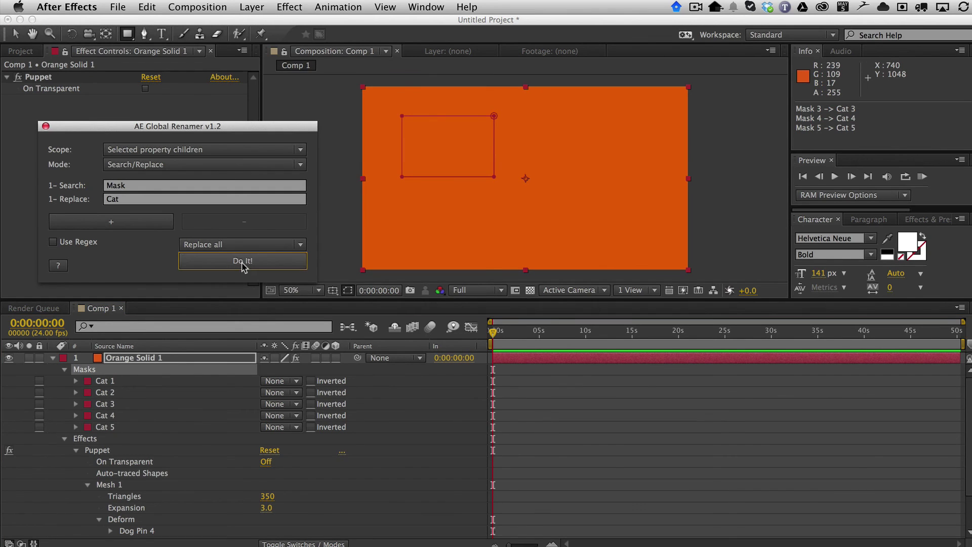